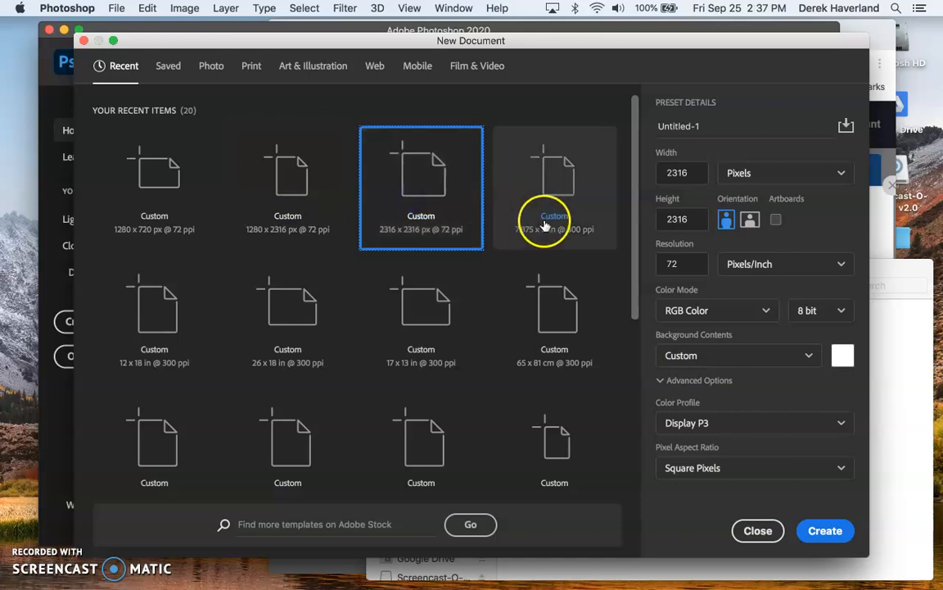
Create a landscape document of 1280 x 720 pixels at 150 pixels/inch in RGB Color with a white background.
click(543, 295)
click(436, 295)
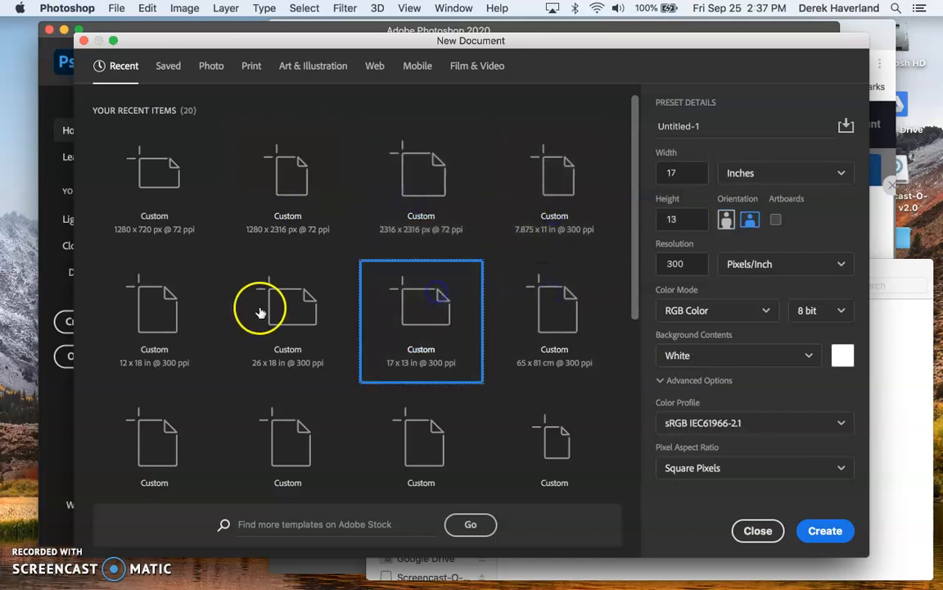
click(257, 310)
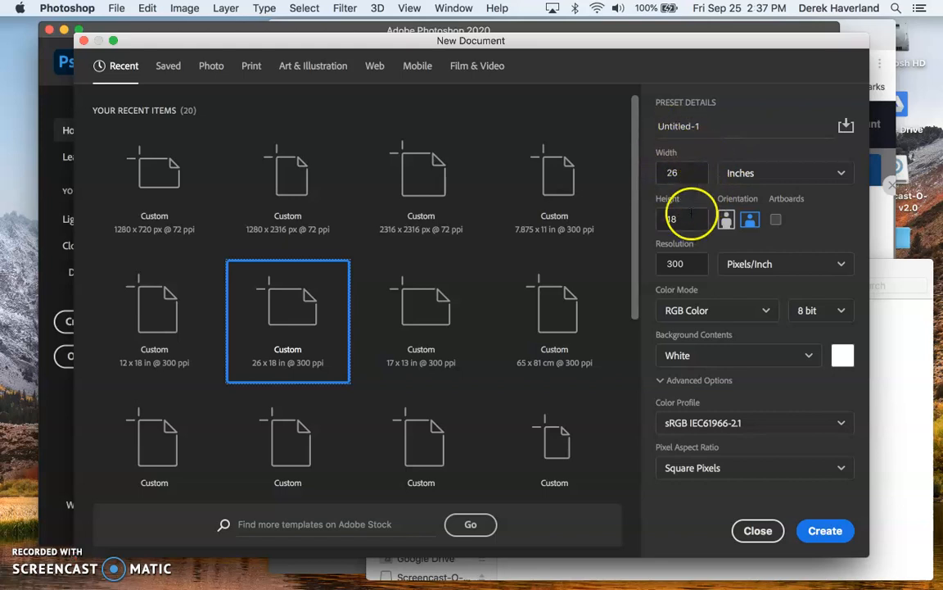
click(799, 173)
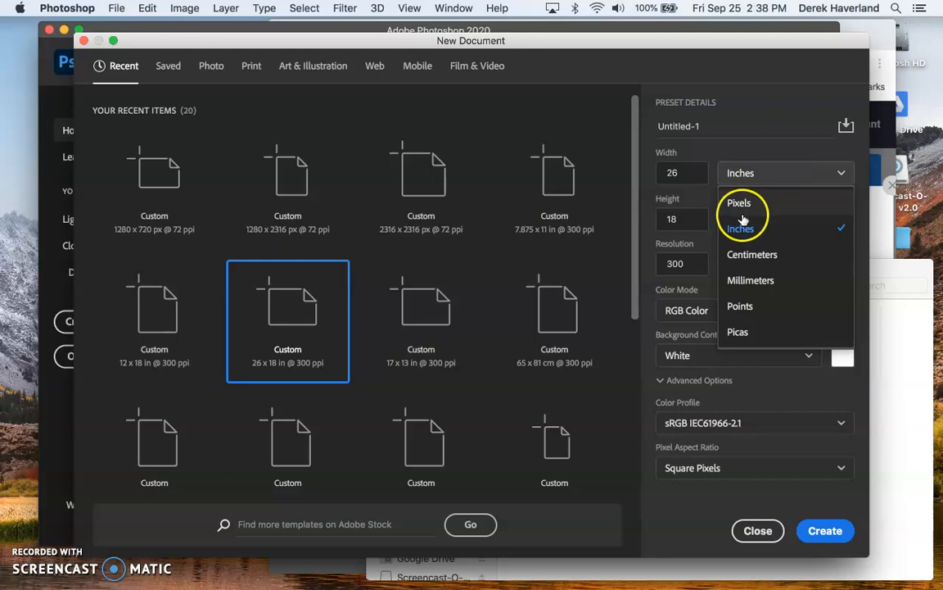
click(738, 204)
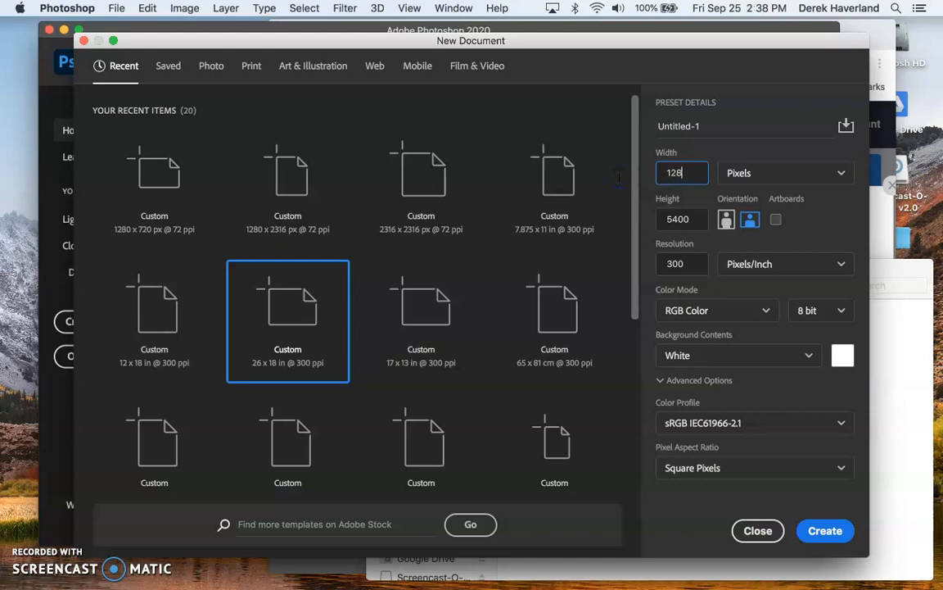
double_click(694, 214)
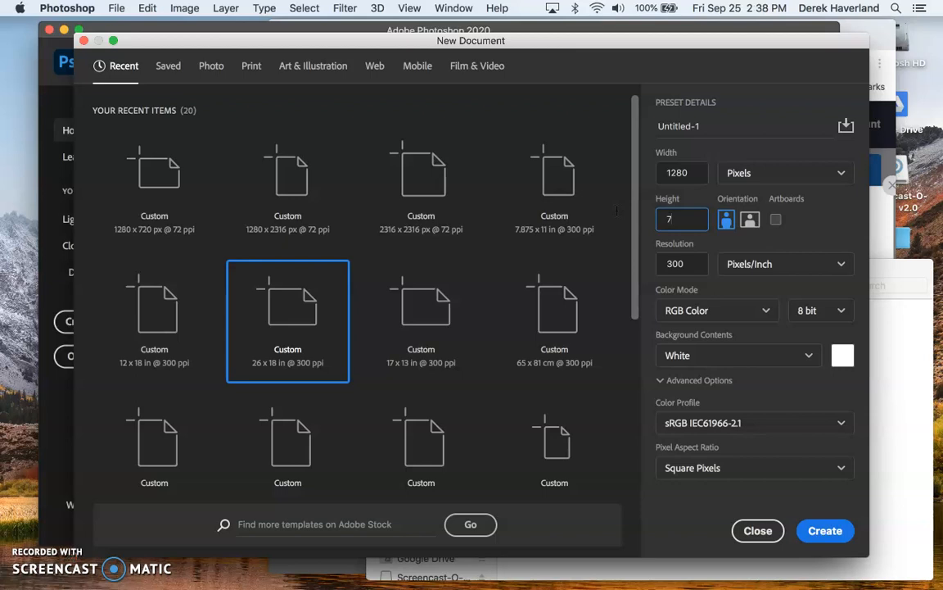
click(747, 220)
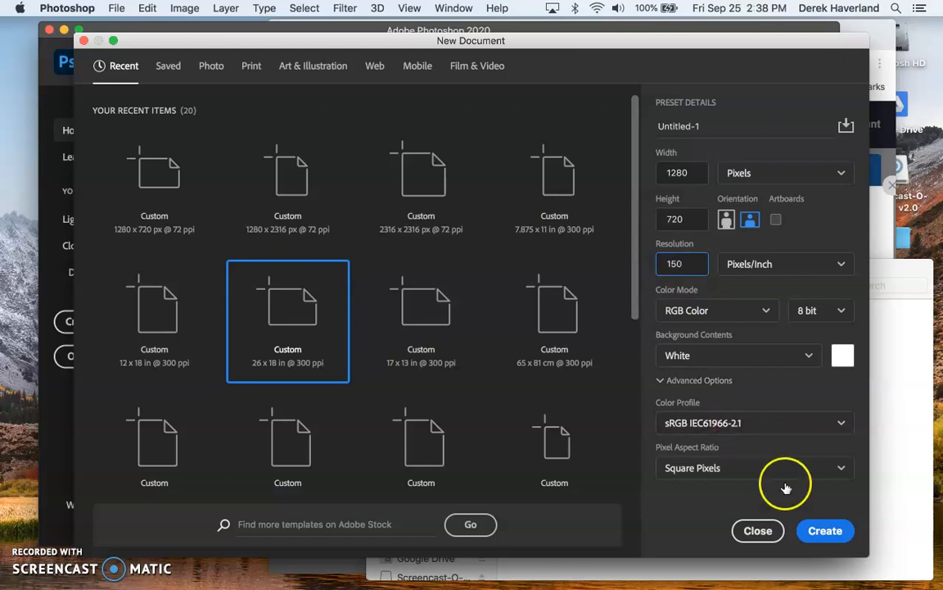
click(819, 531)
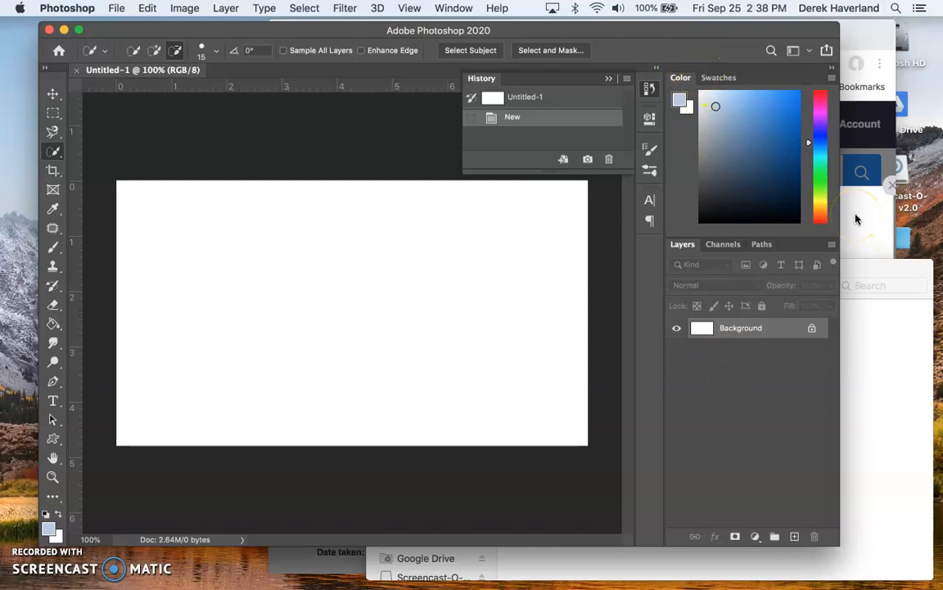
Switch to Chrome and review the "side view of car" image search and the classic German car photo on Alamy.
click(875, 37)
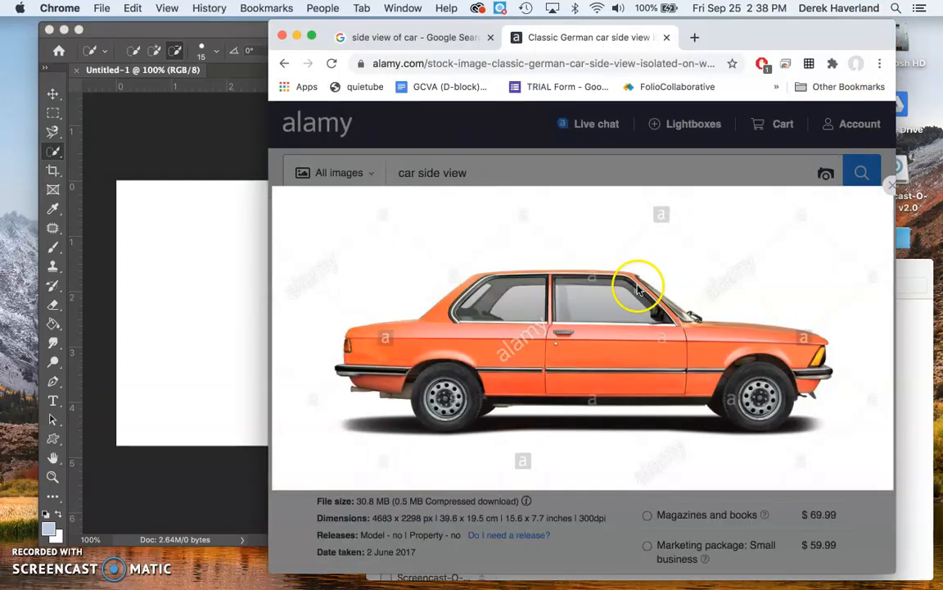
click(412, 37)
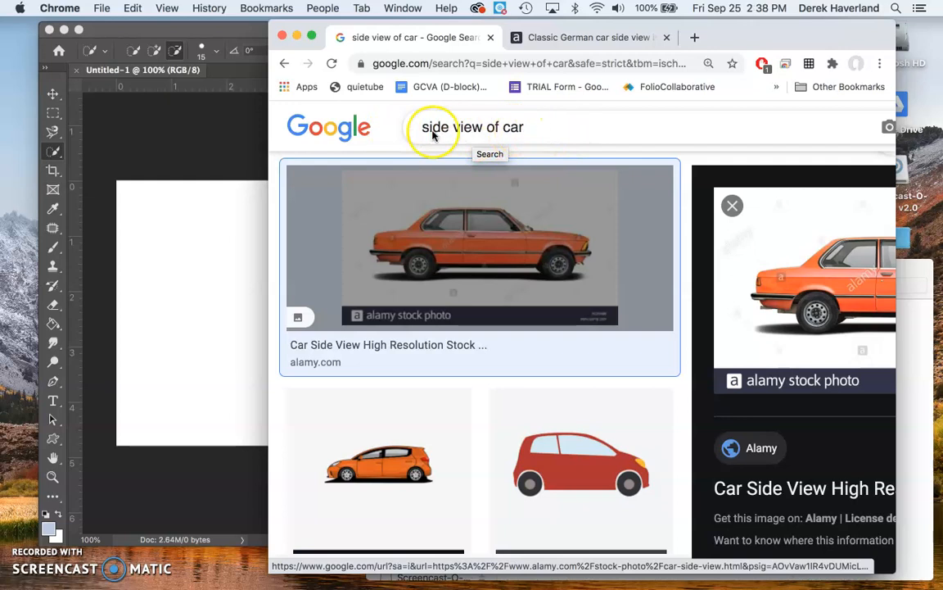
click(586, 45)
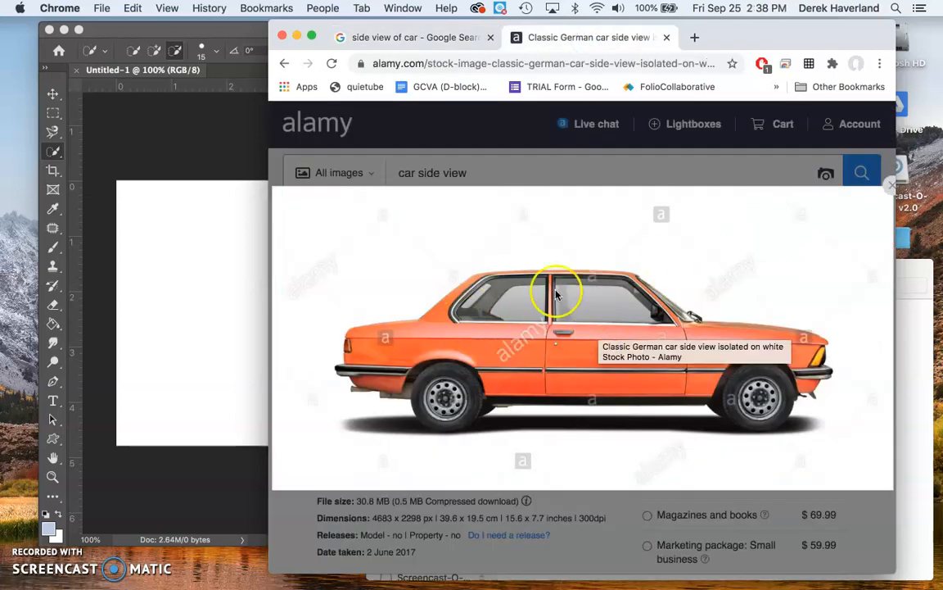
Place the car screenshot from the Stop Frame folder in Finder into the new Photoshop document.
click(923, 271)
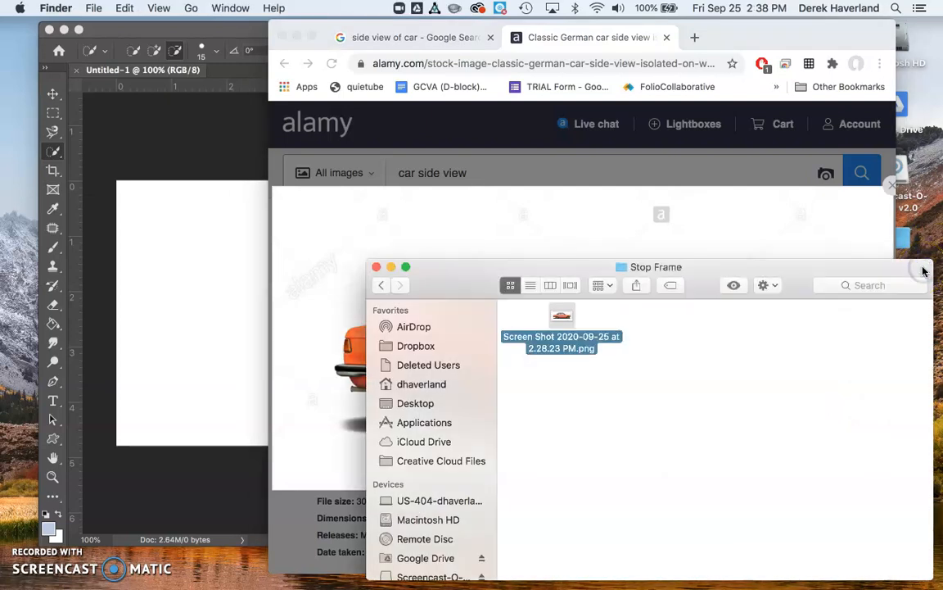
click(202, 29)
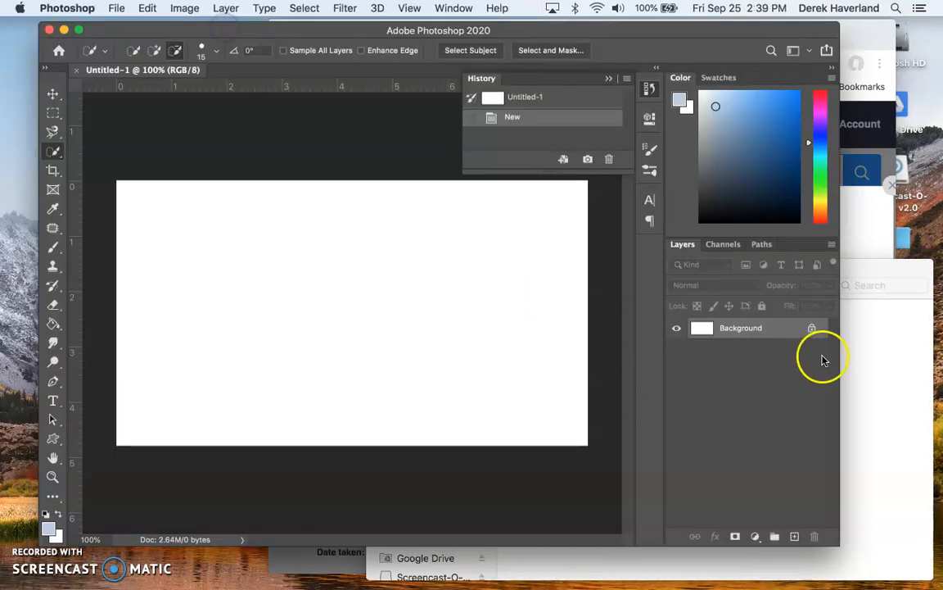
click(853, 376)
drag(562, 318, 291, 244)
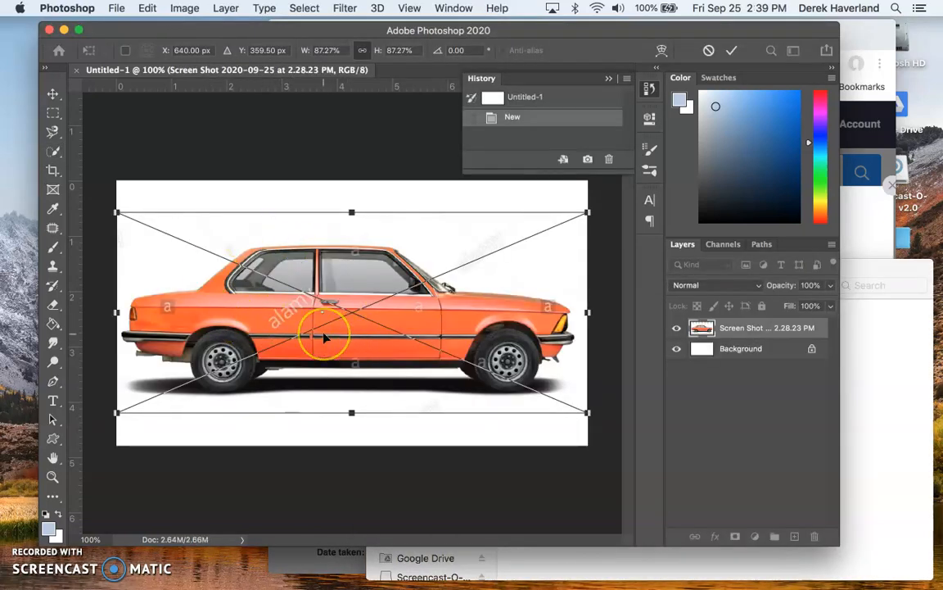
Scale the placed car image to about 58%, commit it in the lower part of the canvas, and hide the Background layer.
drag(119, 213, 190, 243)
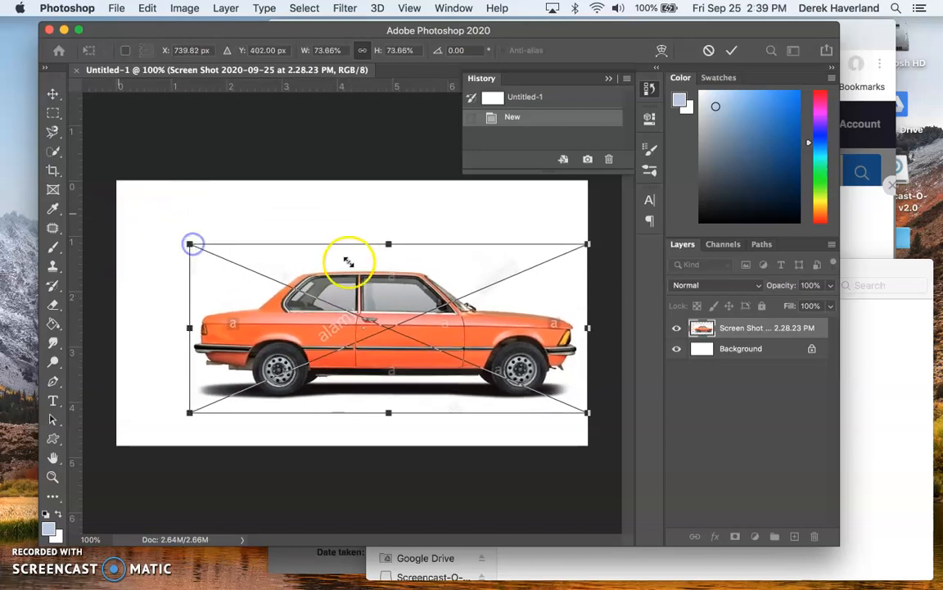
drag(379, 292, 337, 277)
mouse_move(346, 228)
mouse_down()
mouse_move(346, 198)
mouse_move(349, 232)
mouse_up()
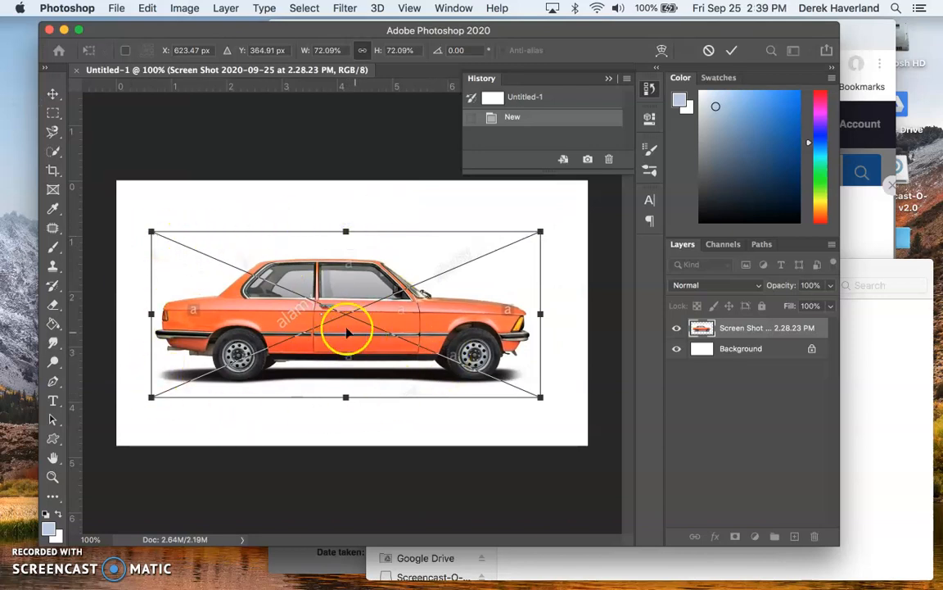
mouse_move(332, 331)
mouse_down()
mouse_move(348, 329)
mouse_move(347, 343)
mouse_up()
drag(555, 243, 481, 276)
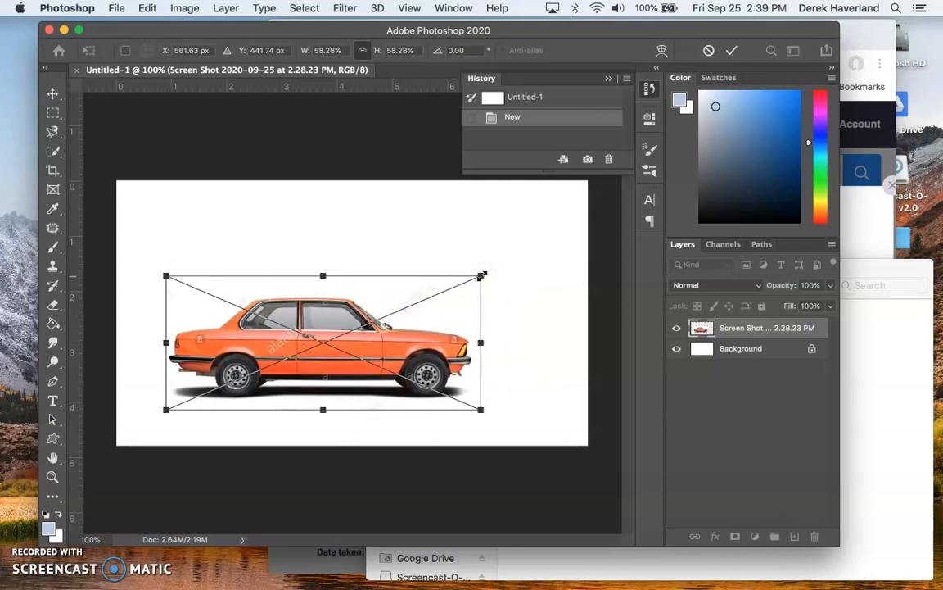
key(Return)
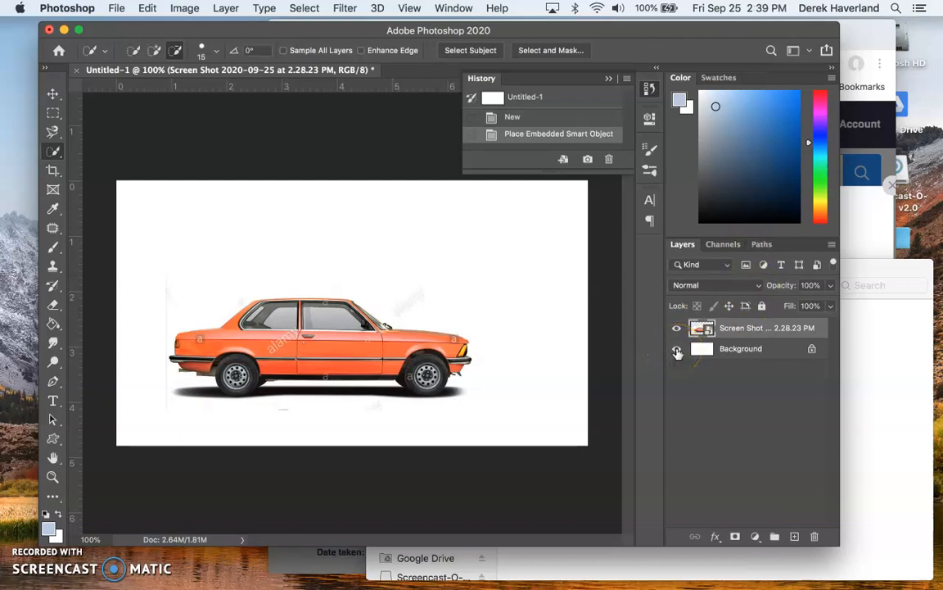
click(676, 351)
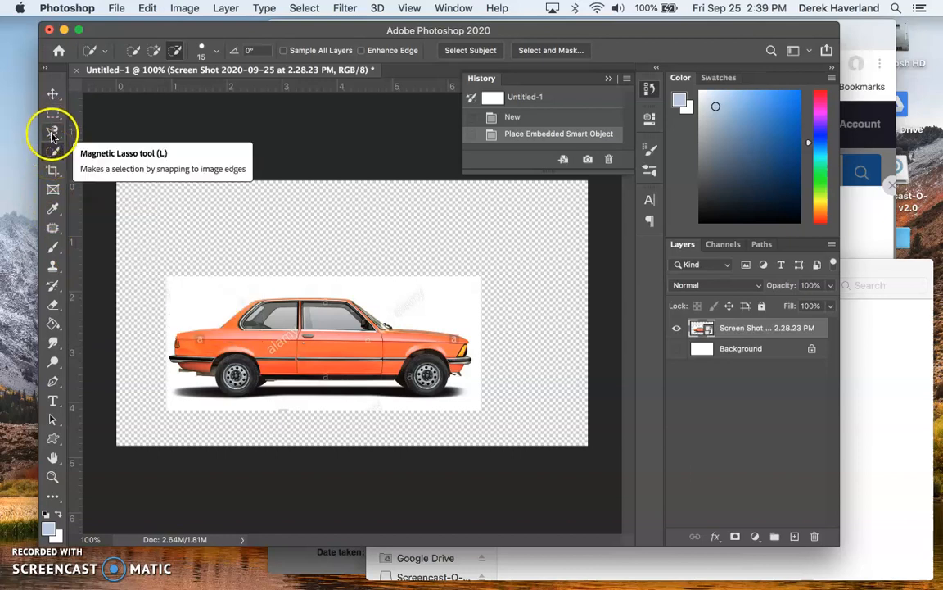
Try to delete the white area around the car with the Magic Wand at tolerance 10, and clear the selection.
drag(50, 153, 77, 173)
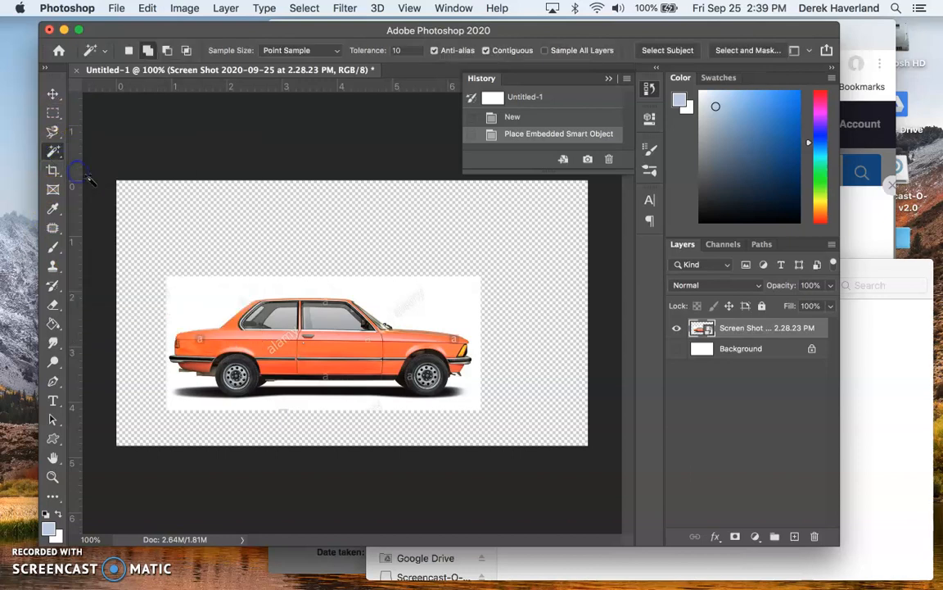
click(450, 319)
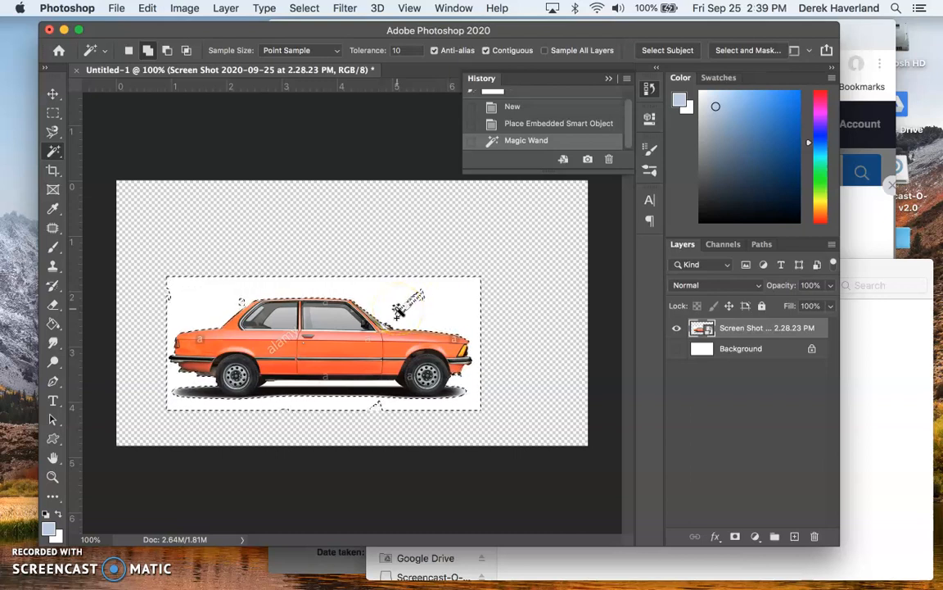
key(BackSpace)
click(591, 223)
click(277, 497)
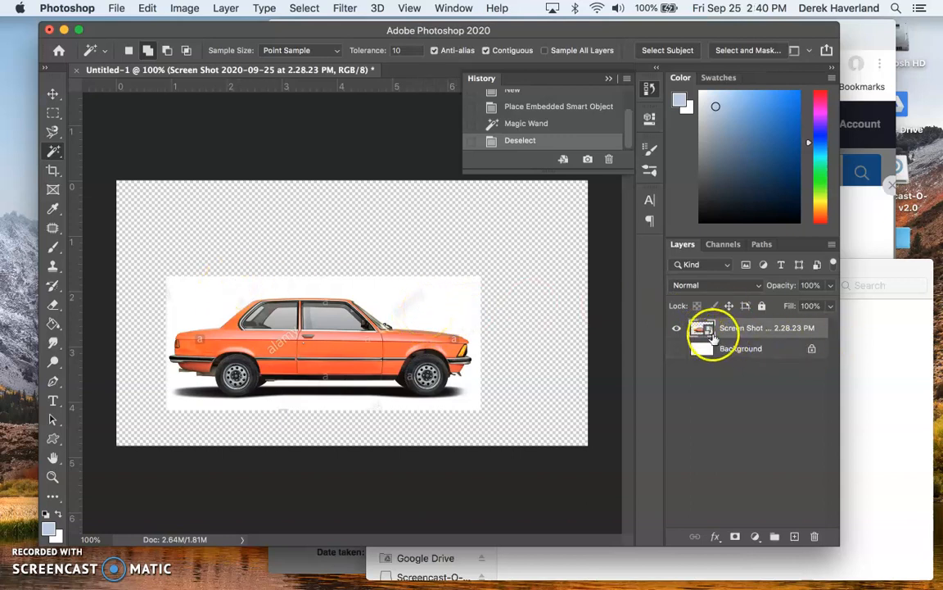
Rasterize the car's smart object layer.
click(228, 11)
mouse_move(276, 296)
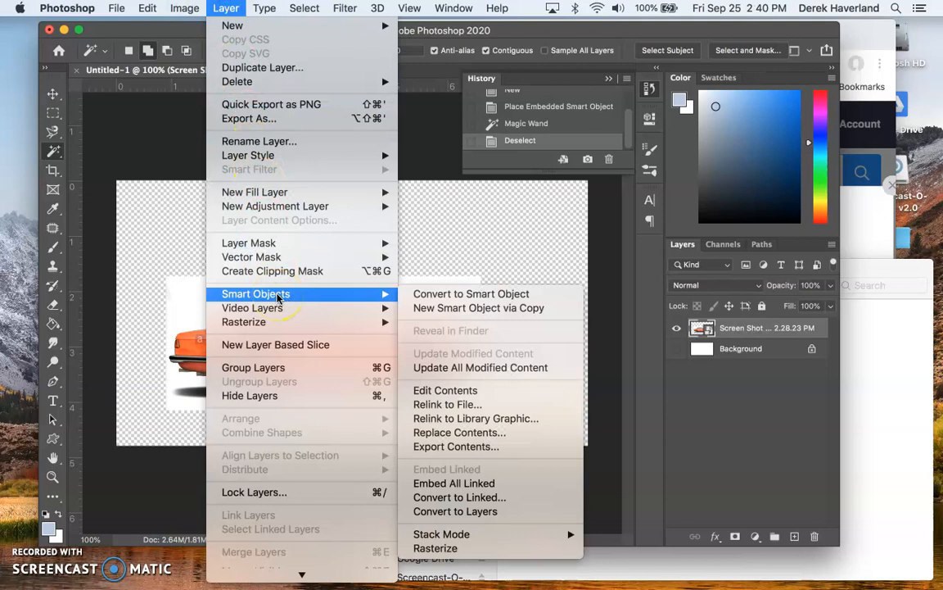
click(426, 549)
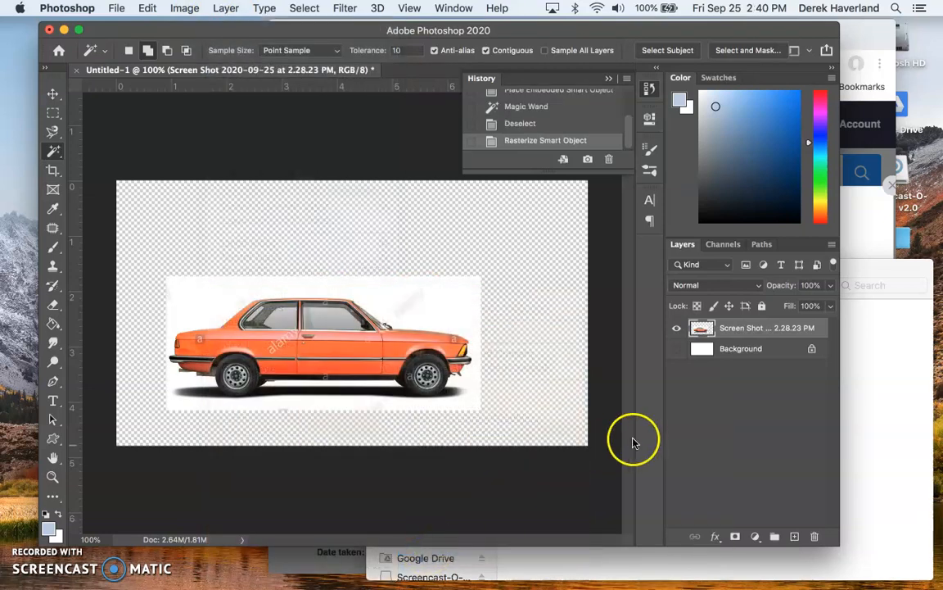
Delete the white area around the rasterized car with the Magic Wand, undo the deletion and deselect.
click(381, 300)
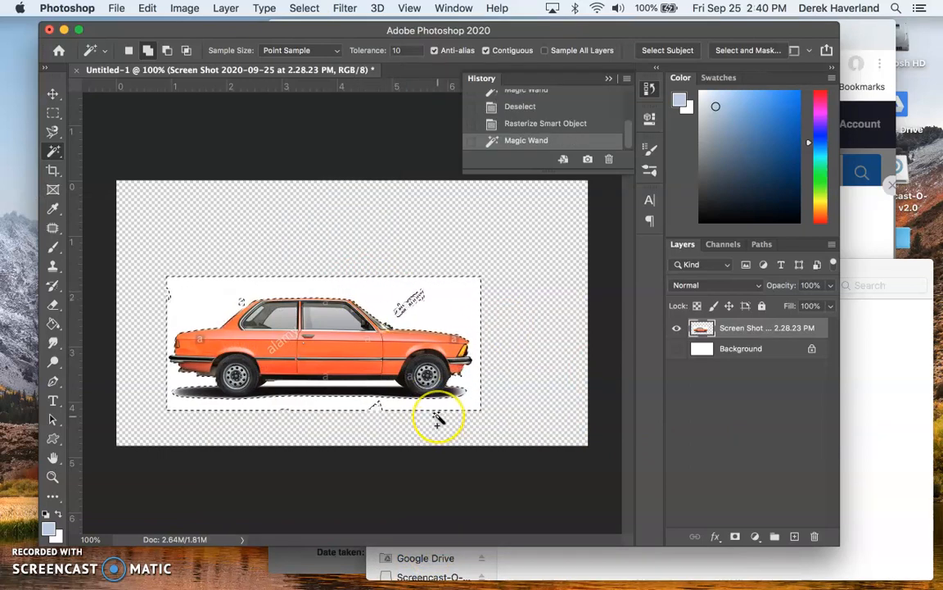
key(Delete)
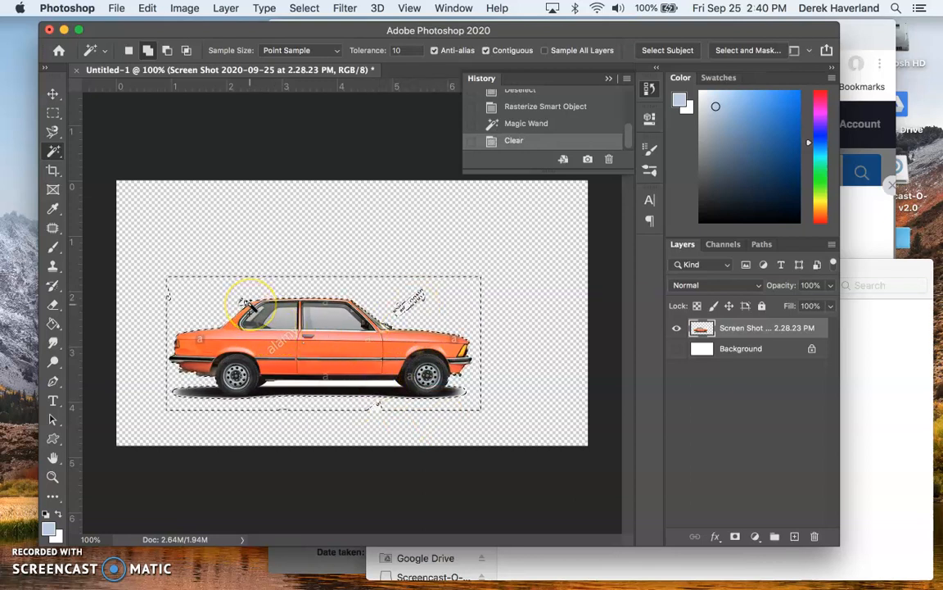
key(super+z)
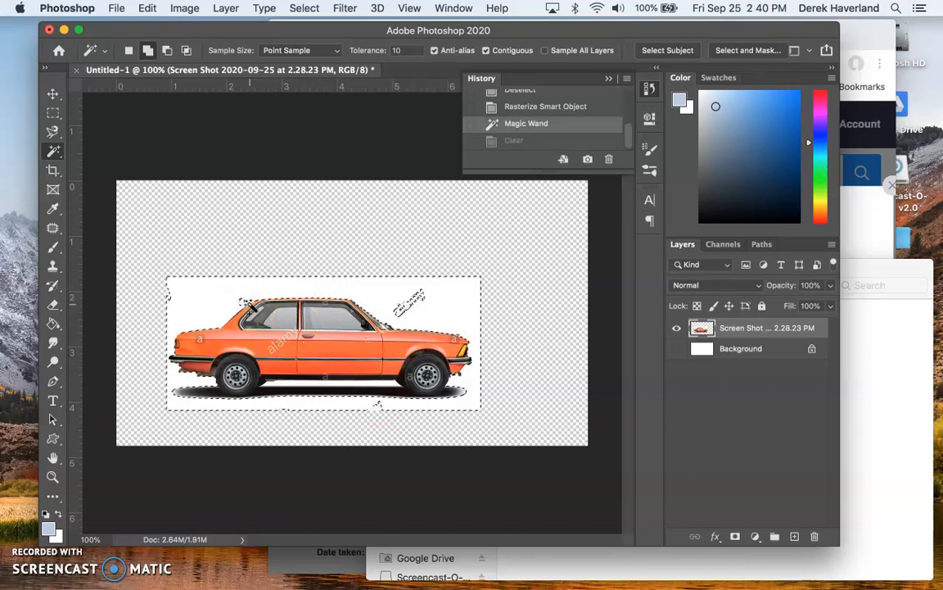
key(super+d)
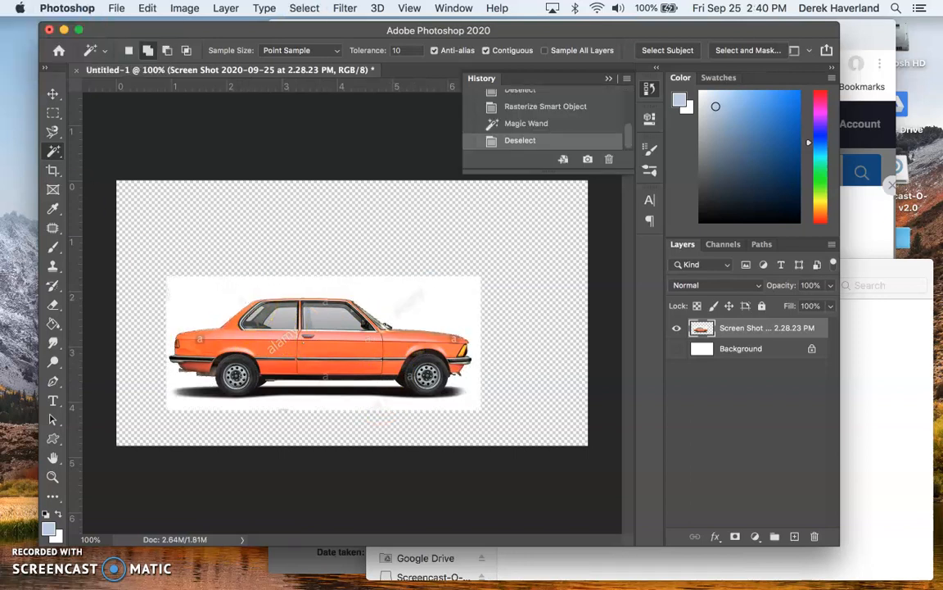
Select the car and its ground shadow by tracing a closed outline around them with the Magnetic Lasso.
click(53, 133)
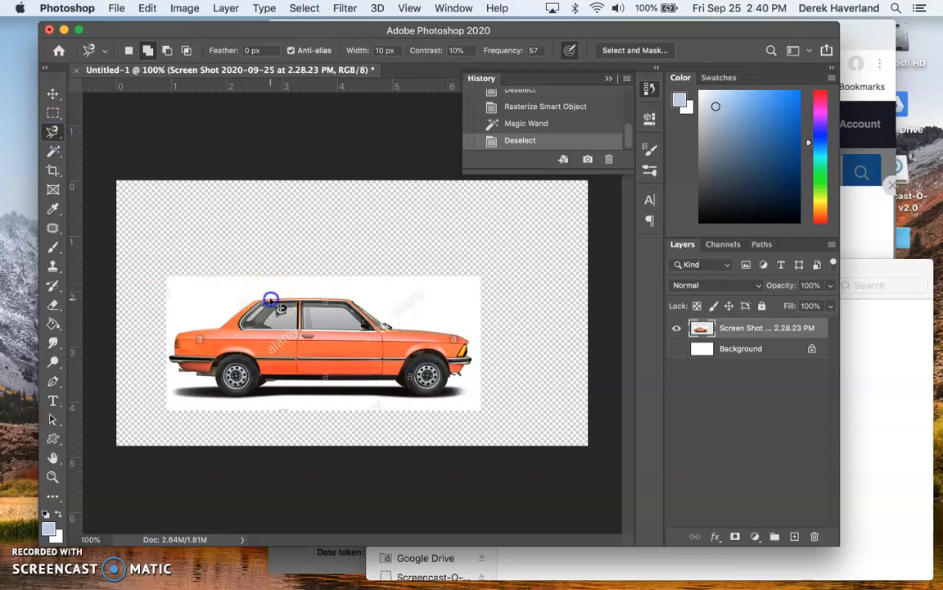
mouse_move(314, 307)
mouse_down()
mouse_move(355, 301)
mouse_move(403, 330)
mouse_move(457, 333)
mouse_move(472, 350)
mouse_move(450, 383)
mouse_move(458, 394)
mouse_move(438, 404)
mouse_move(366, 391)
mouse_move(180, 392)
mouse_move(174, 385)
mouse_move(223, 394)
mouse_move(172, 362)
mouse_move(178, 338)
mouse_move(270, 305)
mouse_up()
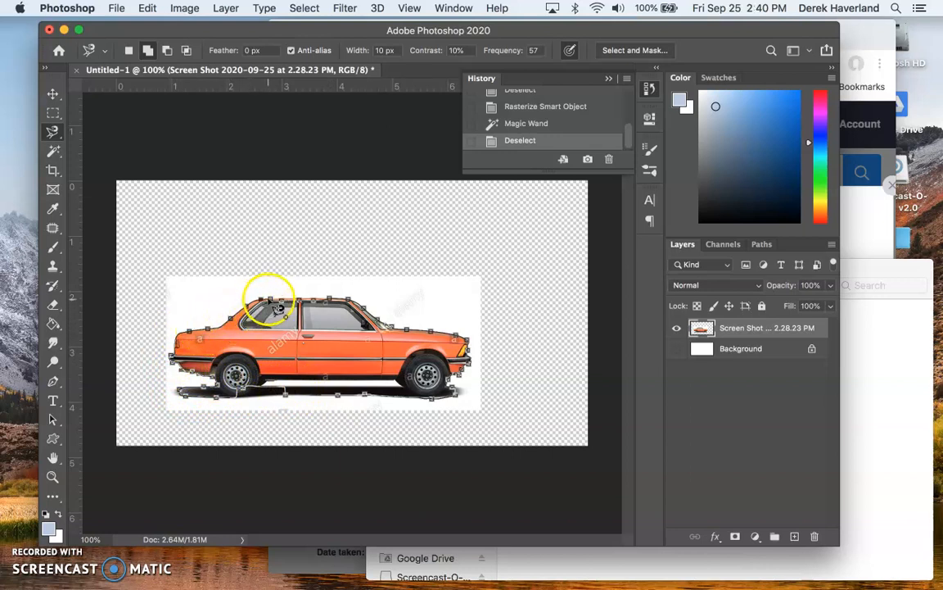
click(270, 298)
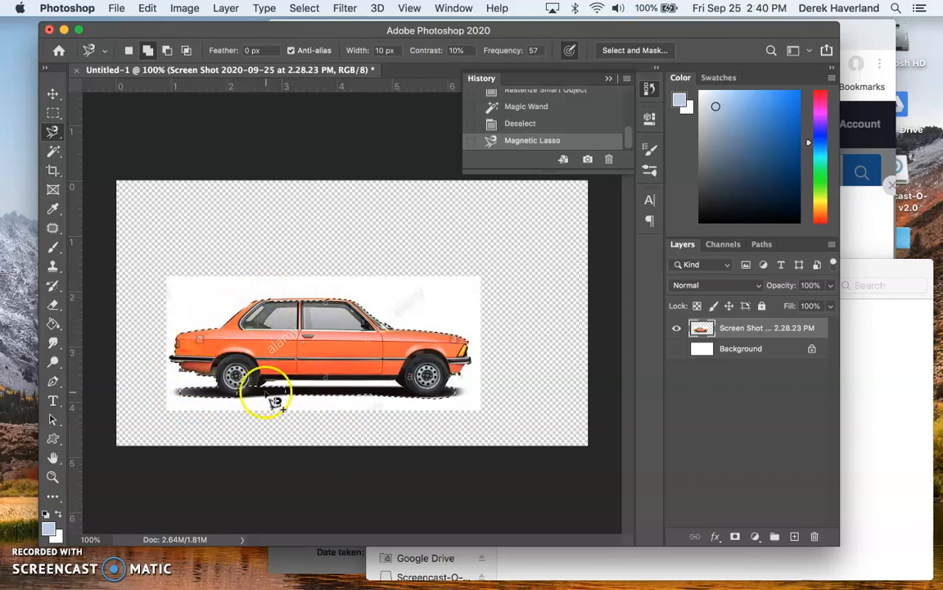
Add the missed area around the lower rear wheel and adjoining shadow to the selection with the Magnetic Lasso.
click(127, 51)
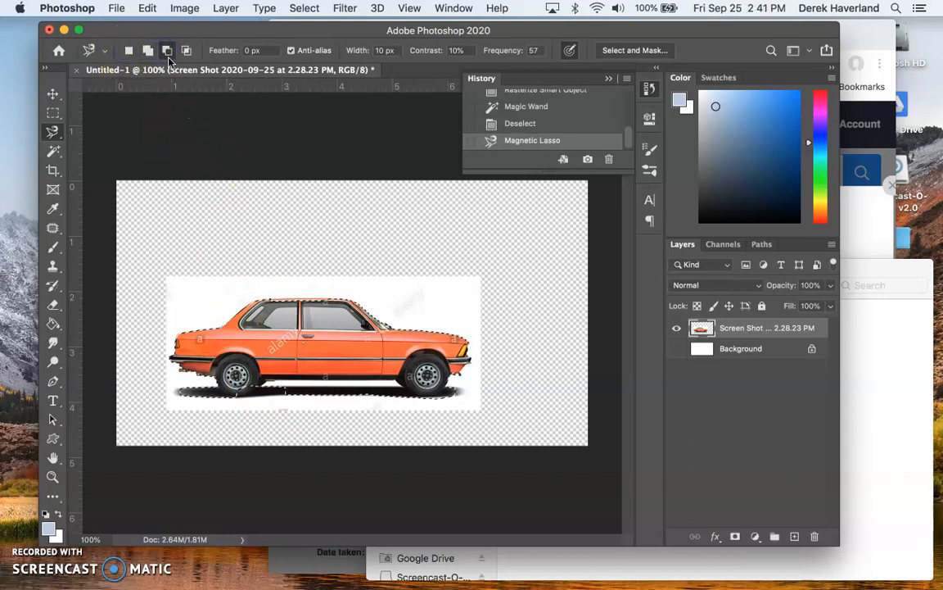
key(super+plus)
scroll(151, 217, down, 2)
click(148, 50)
click(300, 368)
drag(300, 381, 280, 382)
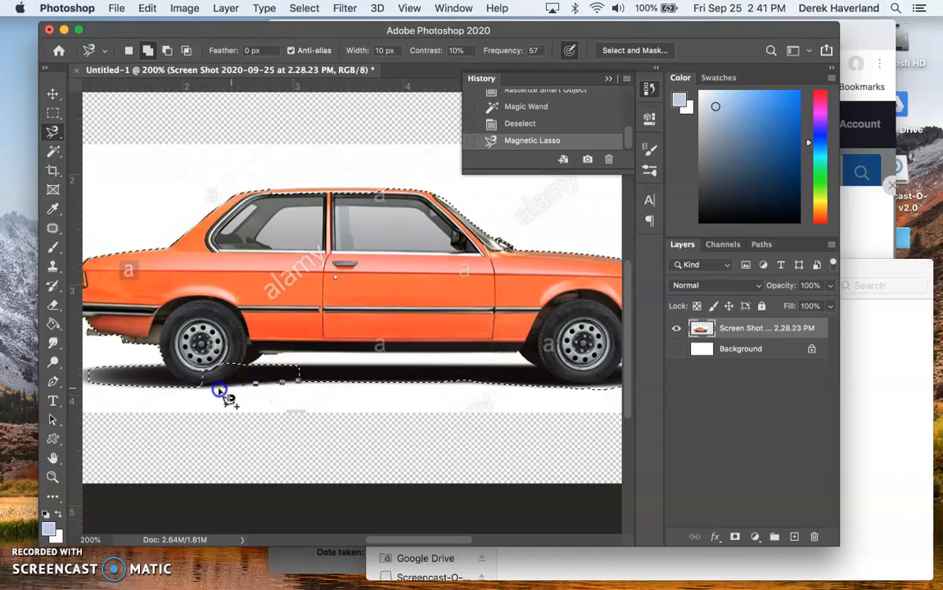
click(197, 344)
click(248, 348)
click(301, 354)
click(310, 373)
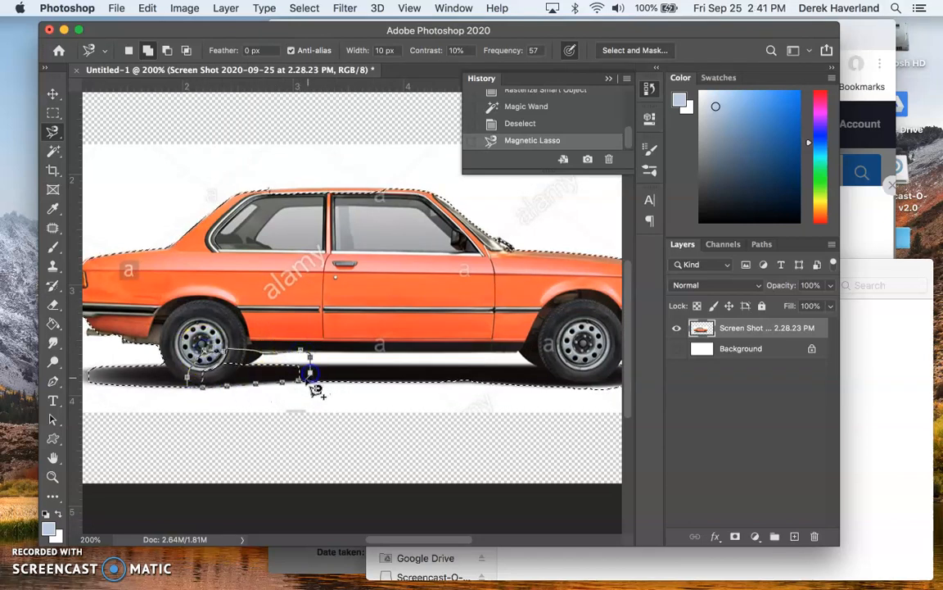
double_click(307, 392)
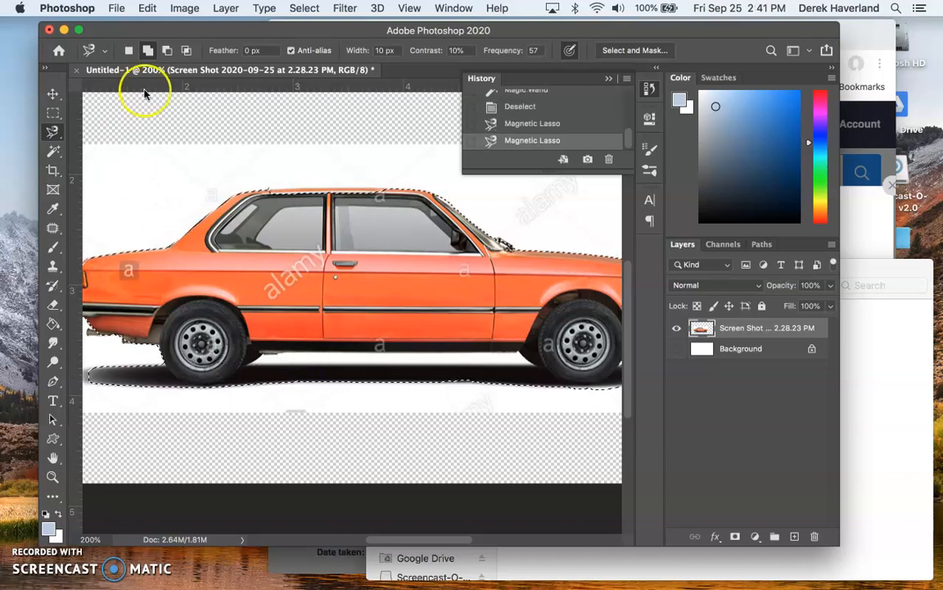
Subtract the white gap beneath the car, between the two wheels, from the selection with the Magnetic Lasso.
click(167, 50)
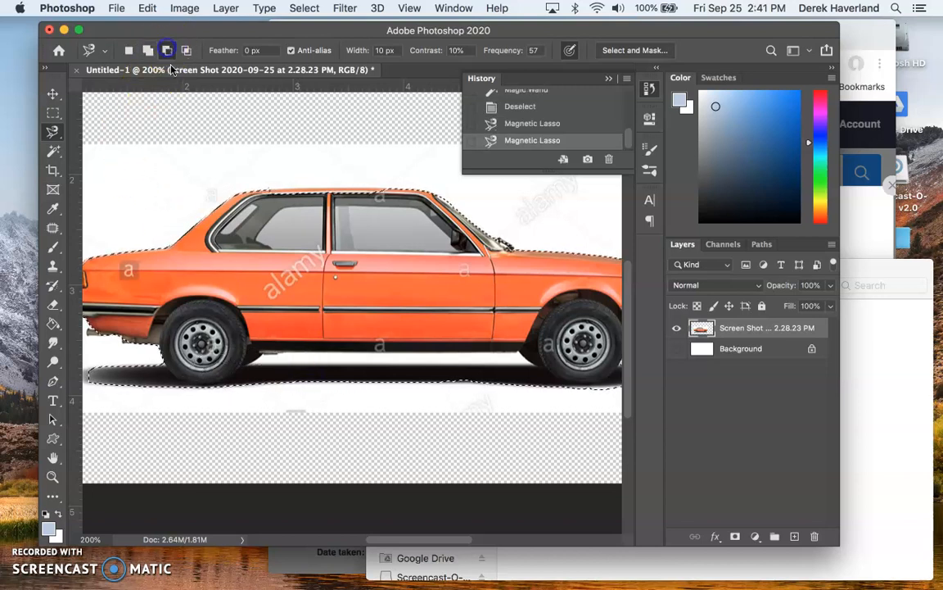
click(253, 362)
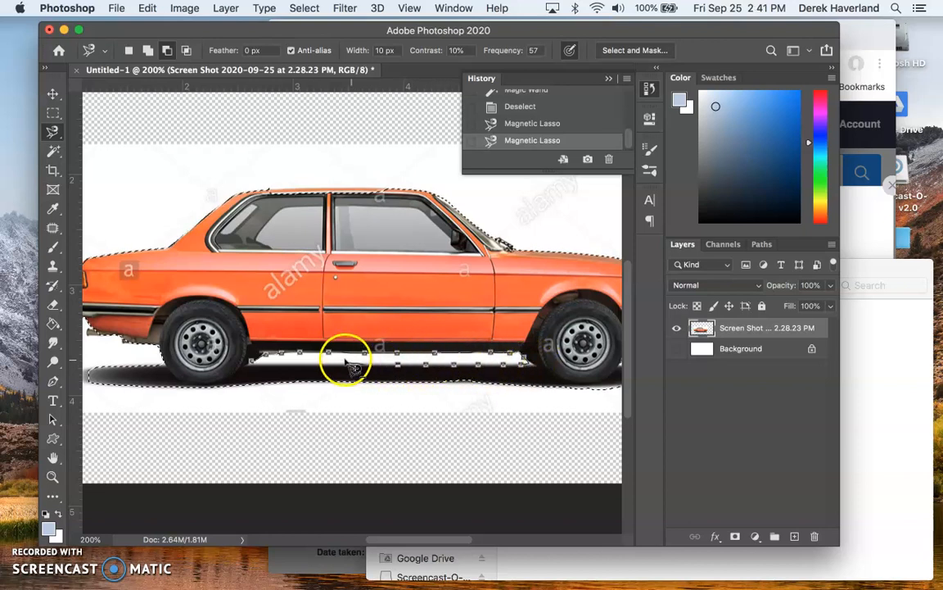
click(252, 362)
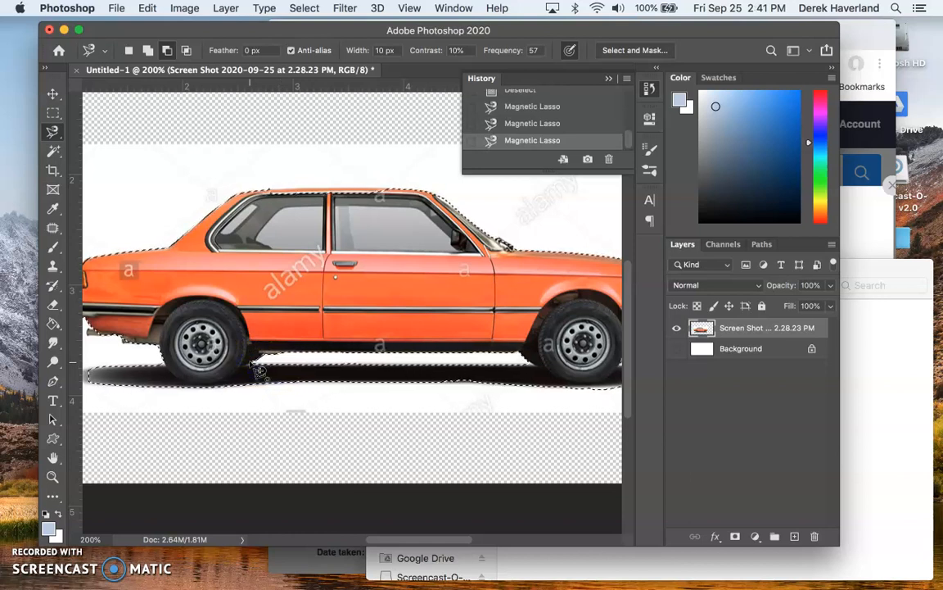
Invert the selection, delete the white background around the car and deselect.
key(super+minus)
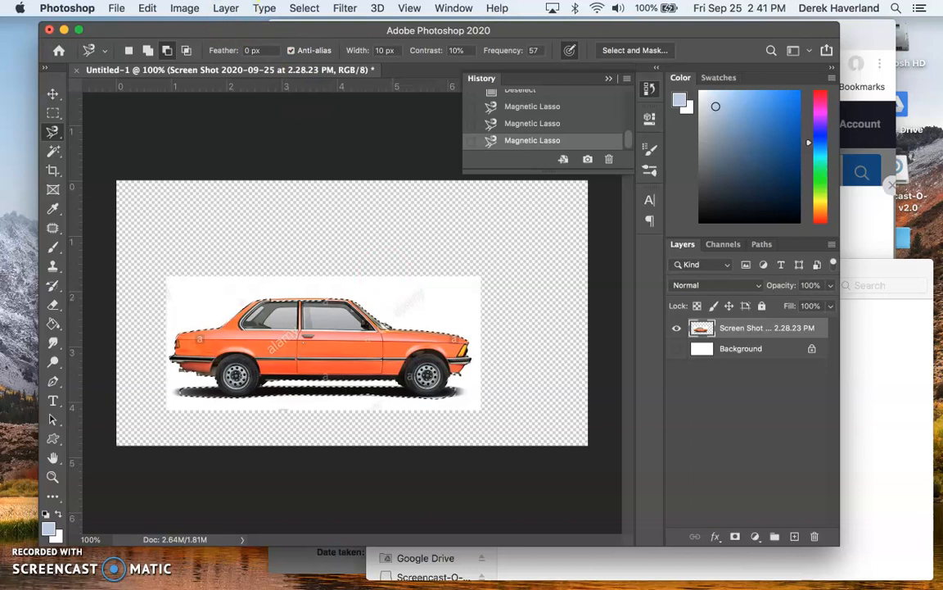
click(307, 7)
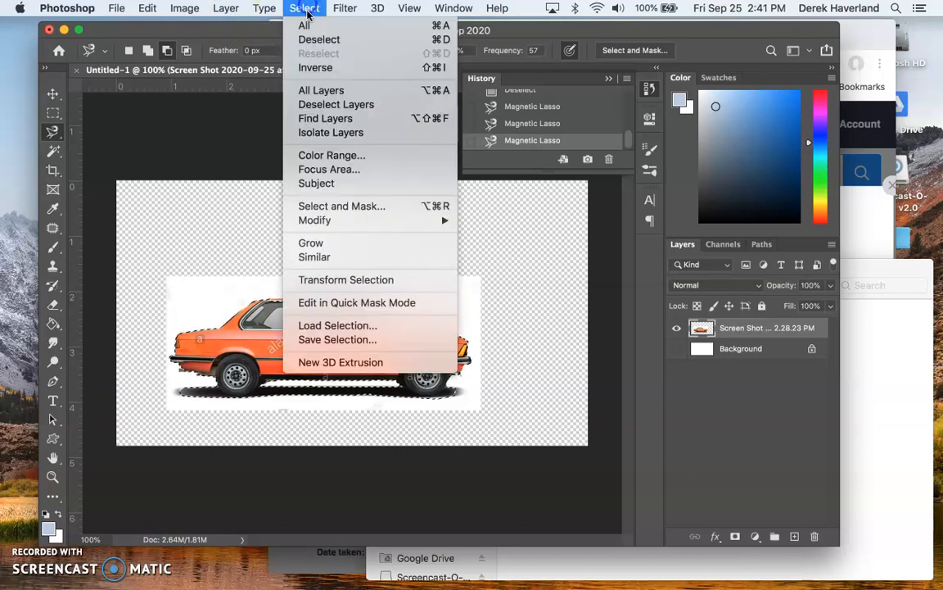
click(317, 67)
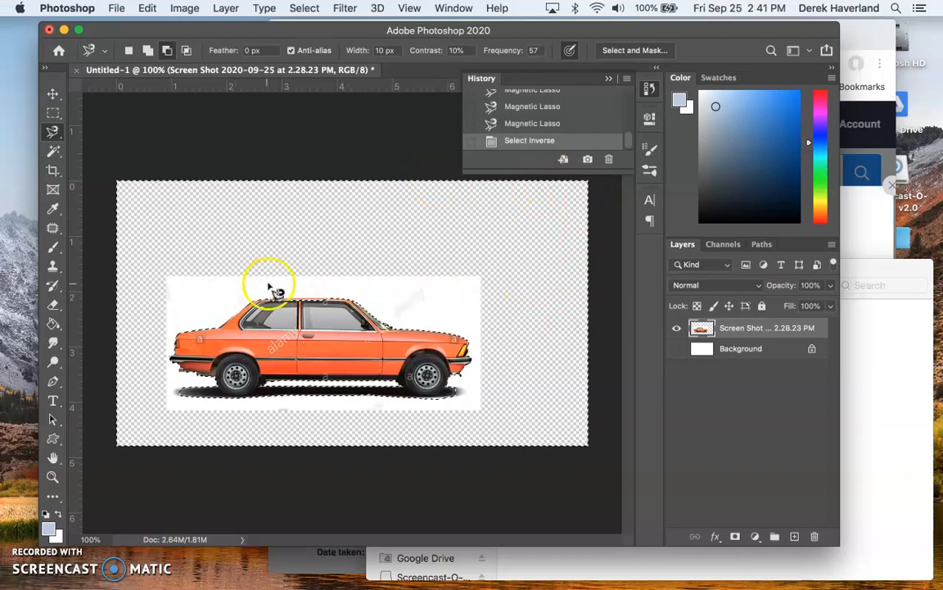
key(Delete)
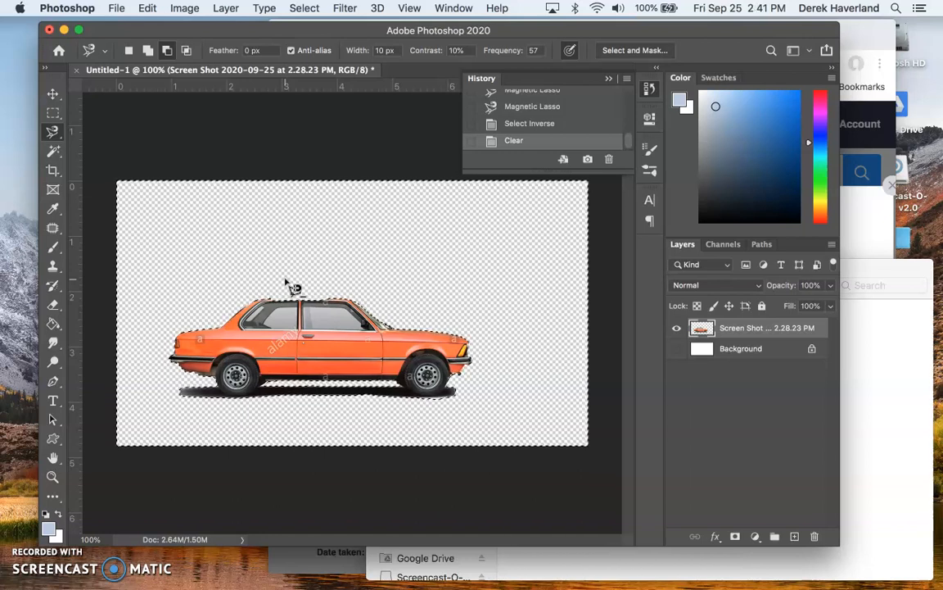
key(super+d)
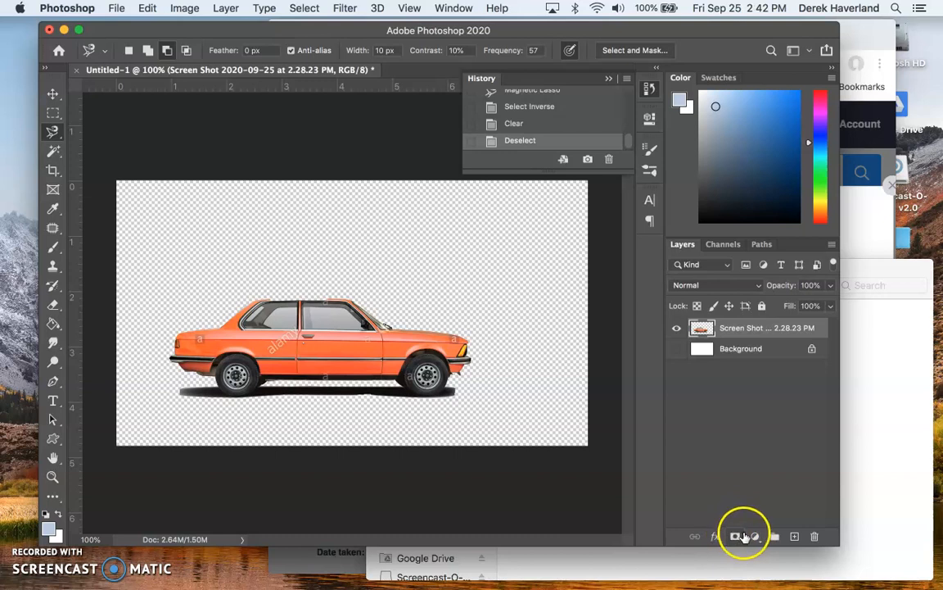
Add a new layer above the car layer and widen the document window.
click(794, 536)
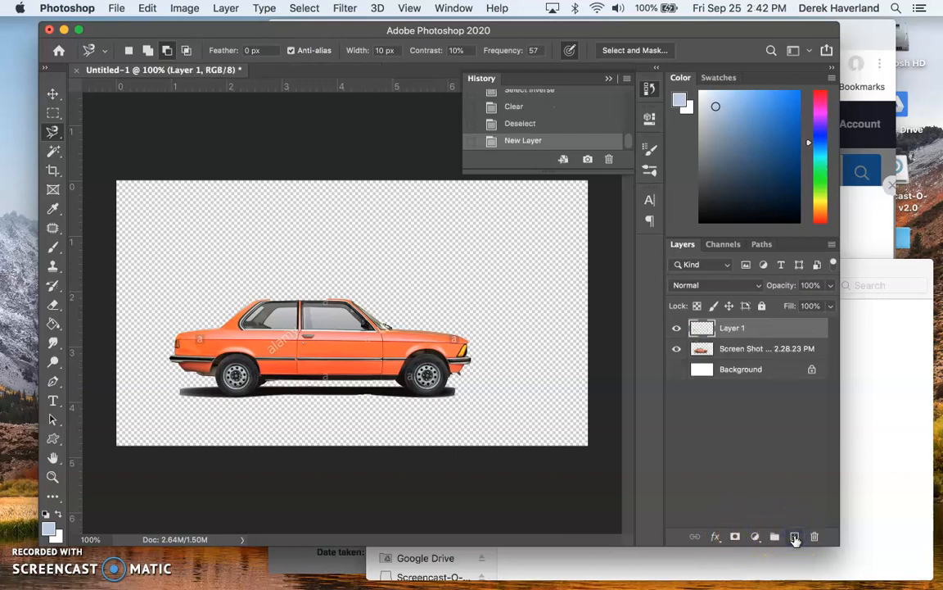
key(super+plus)
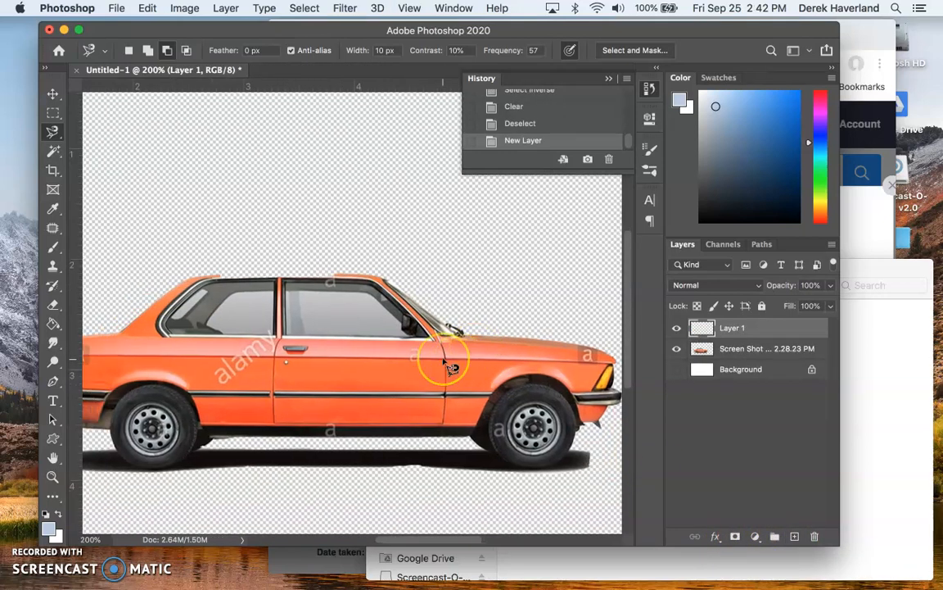
scroll(450, 368, down, 2)
key(super+minus)
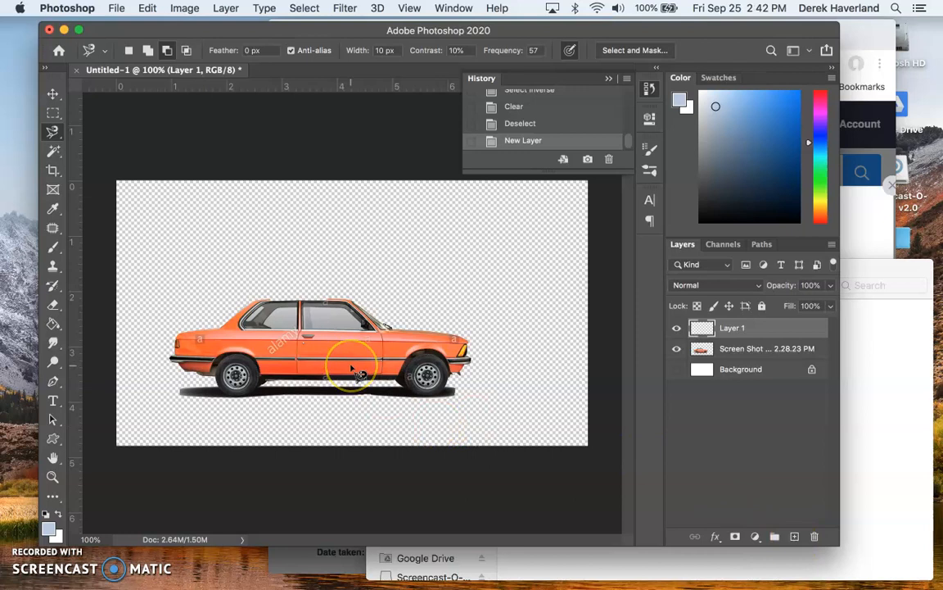
key(super+plus)
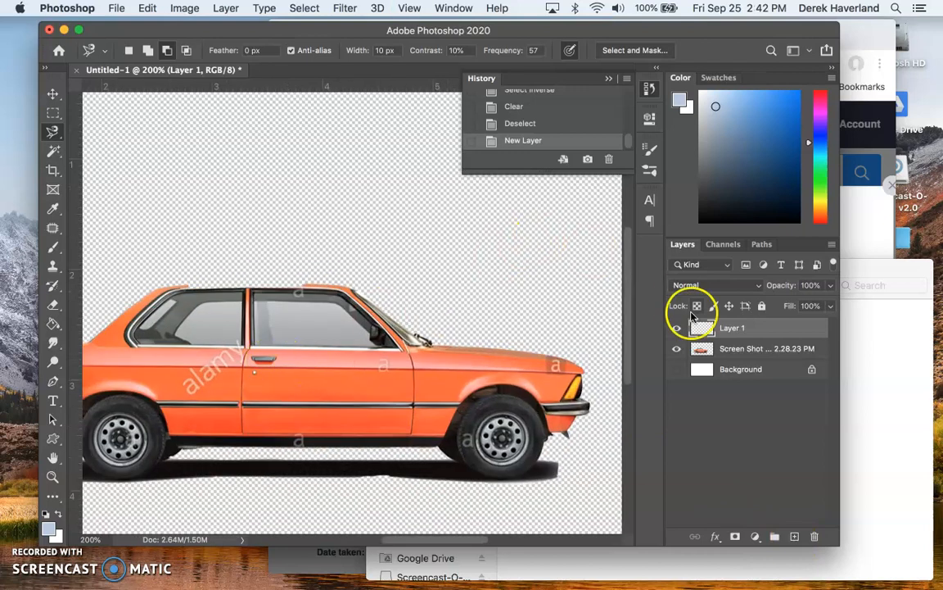
drag(840, 361, 889, 362)
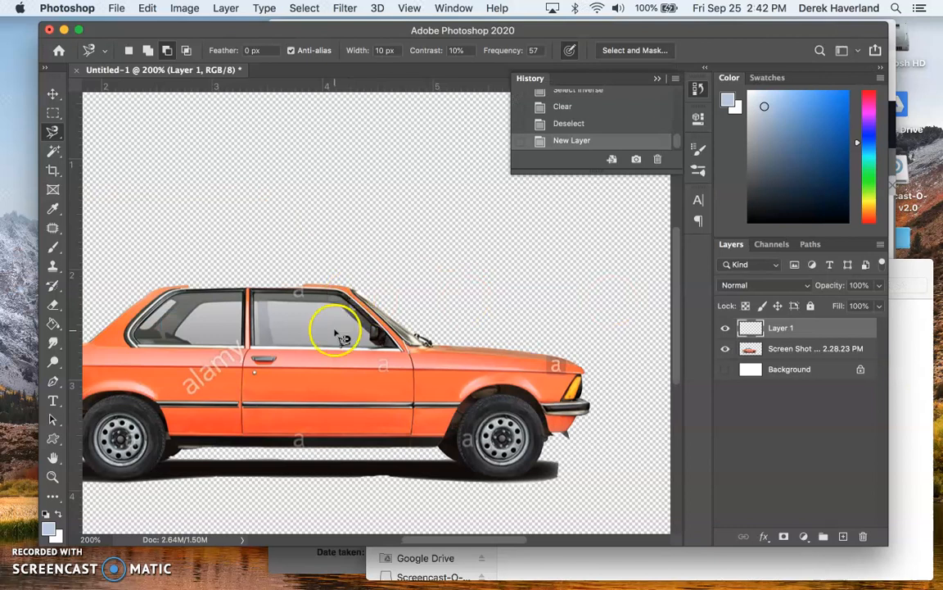
drag(337, 331, 416, 315)
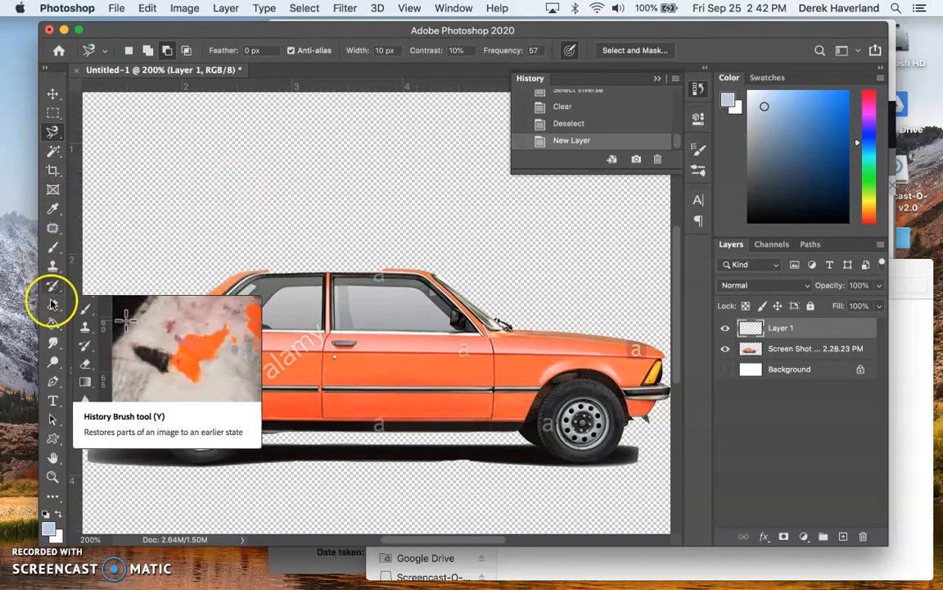
Sample the tire's dark grey and paint over both tires on the new layer with a 25 px Pencil.
drag(55, 252, 122, 257)
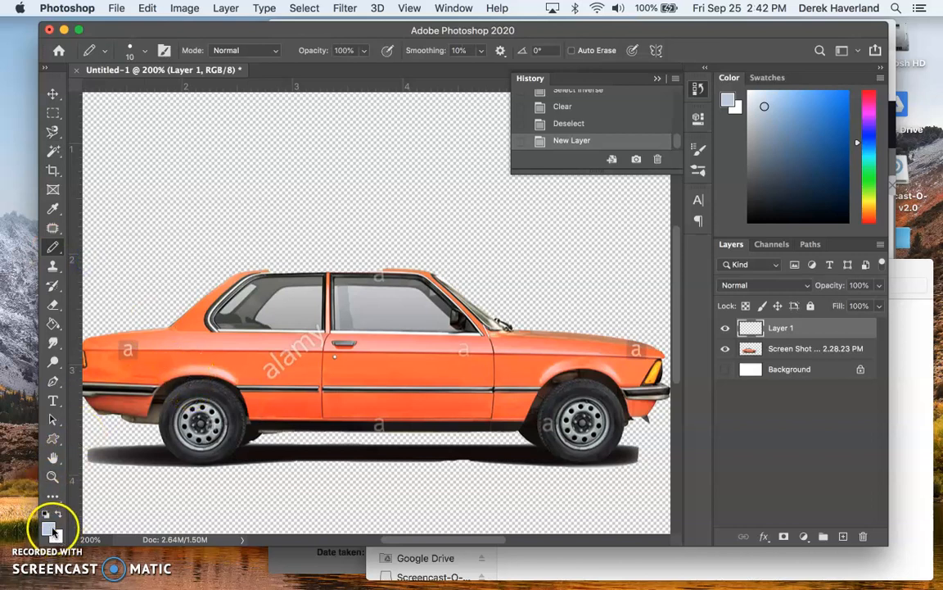
key(i)
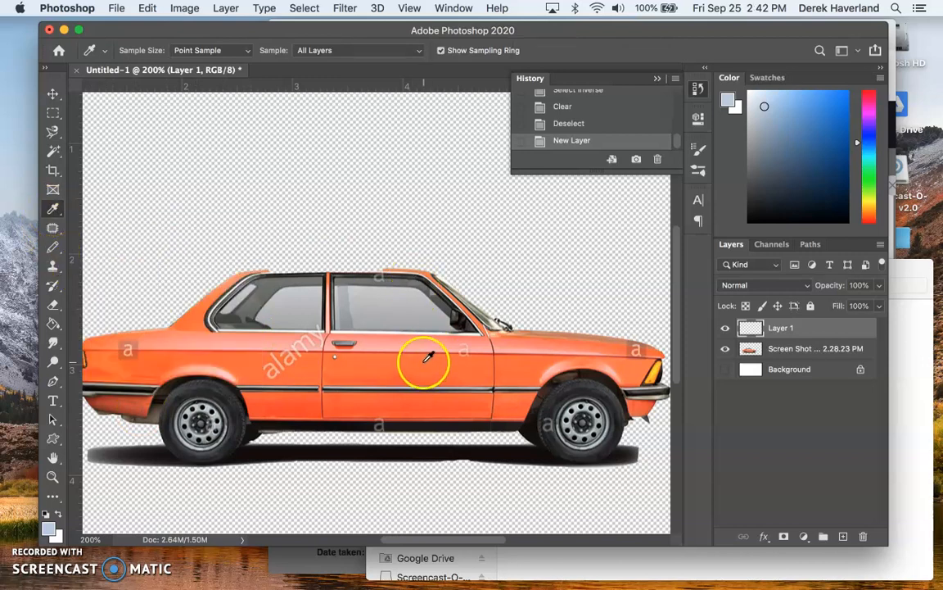
click(228, 392)
mouse_move(231, 393)
mouse_down()
mouse_move(215, 390)
mouse_move(222, 389)
mouse_up()
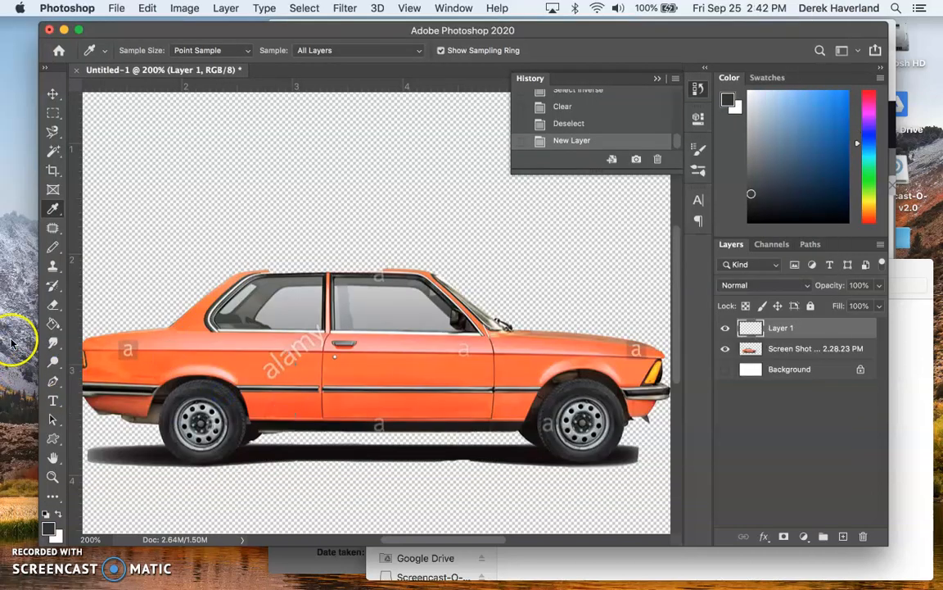
click(53, 248)
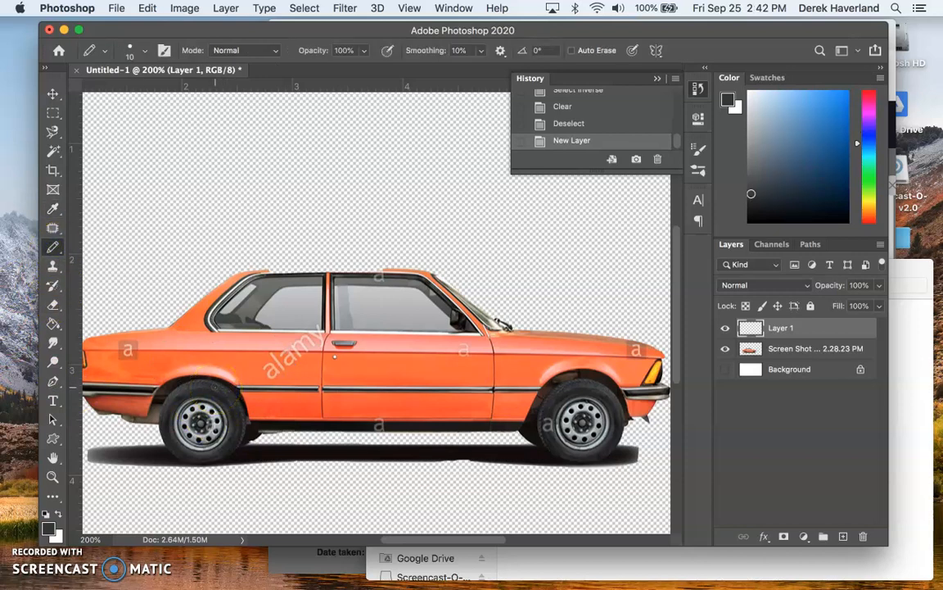
drag(194, 389, 195, 388)
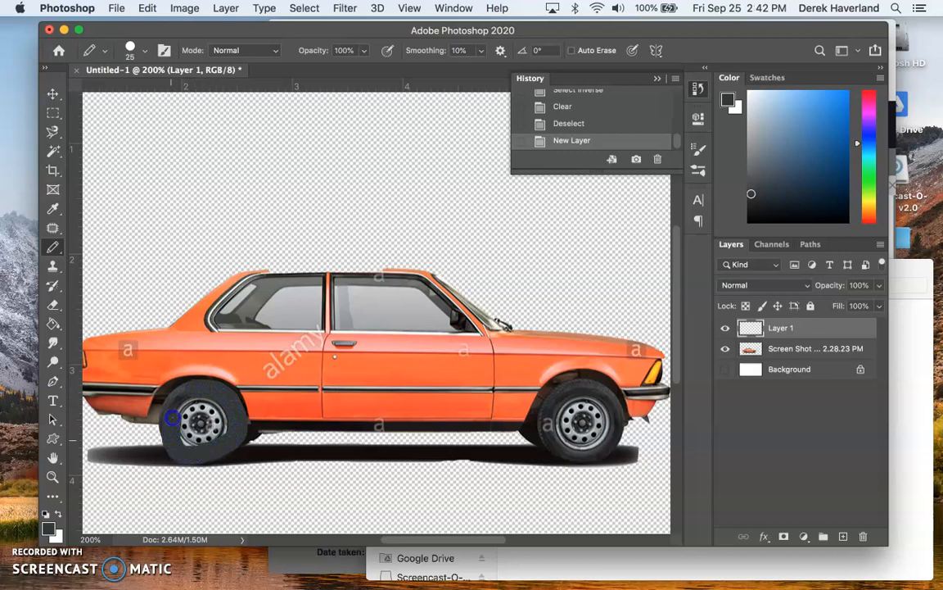
drag(193, 394, 182, 356)
drag(589, 392, 589, 391)
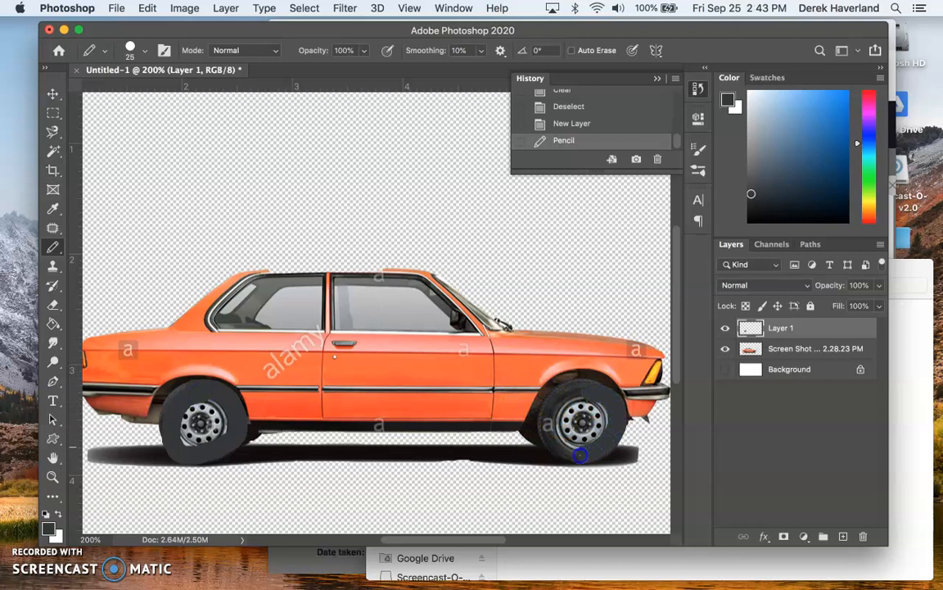
drag(594, 391, 594, 391)
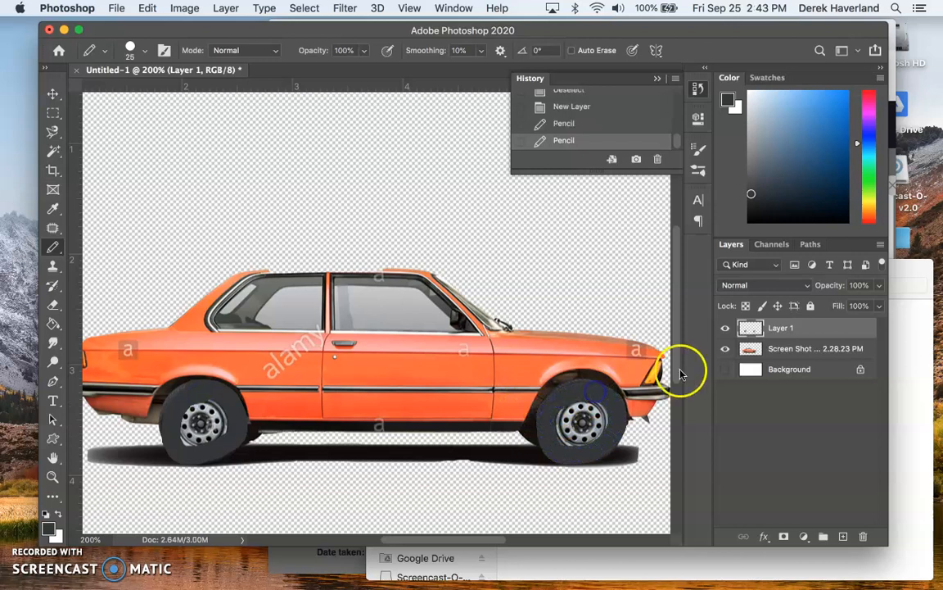
click(725, 352)
click(726, 352)
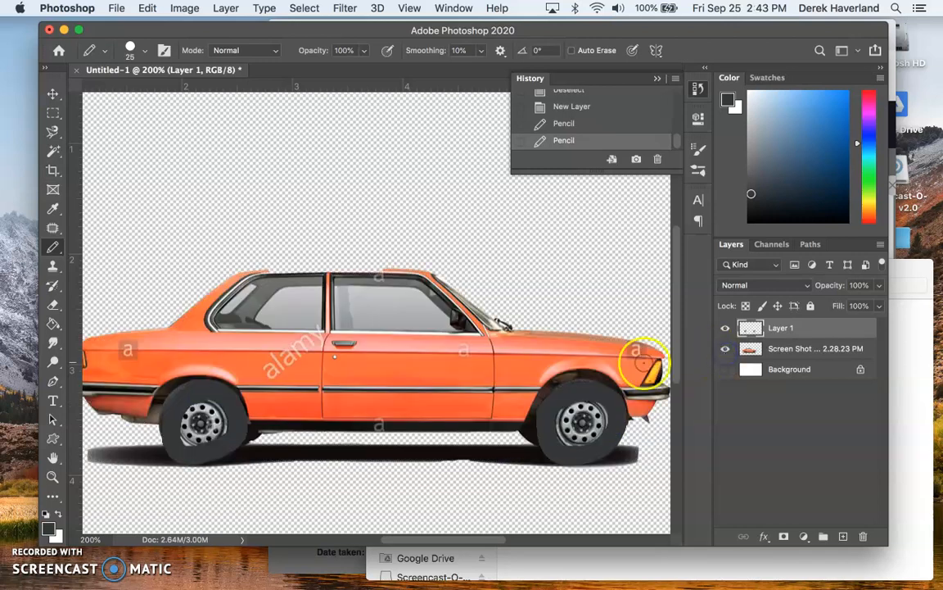
Sample the car body's orange and trace the body outline, roof and wheel arches with the Pencil at 25 and 20 px.
key(i)
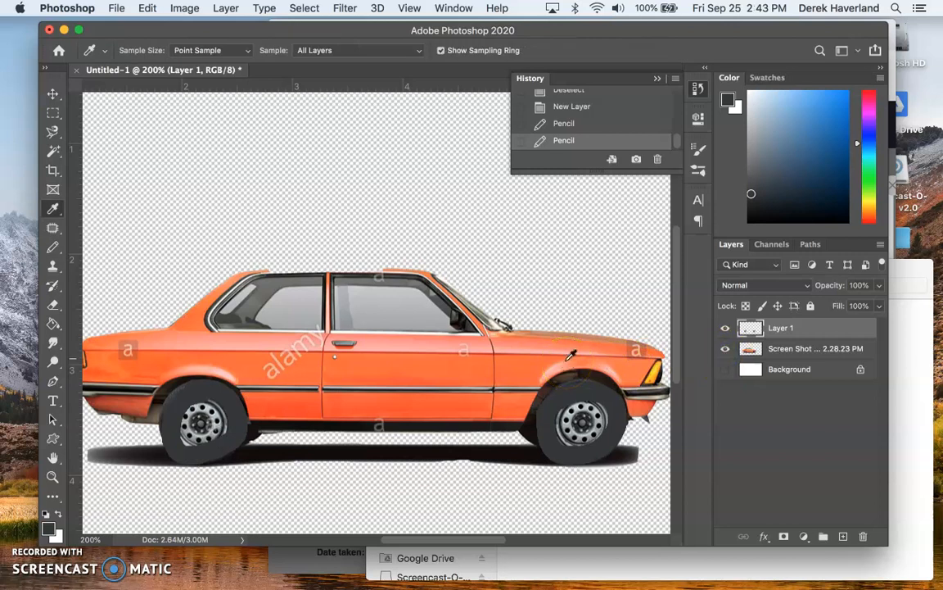
click(527, 347)
click(525, 361)
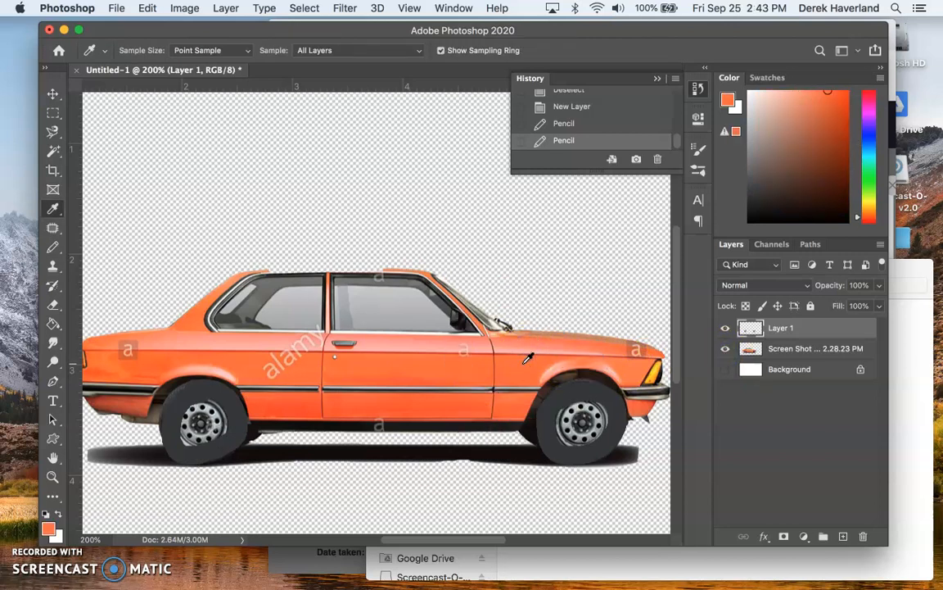
key(b)
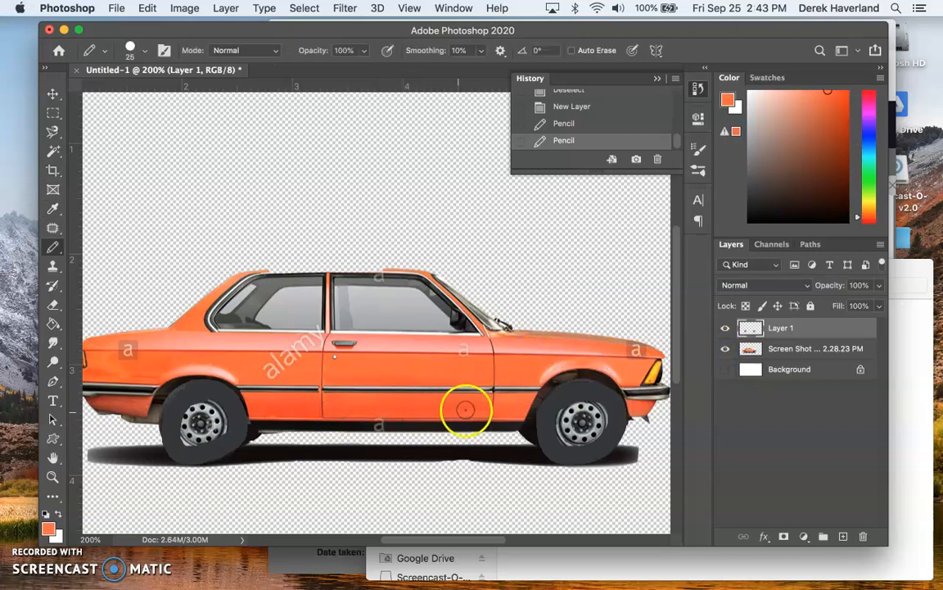
drag(514, 412, 518, 413)
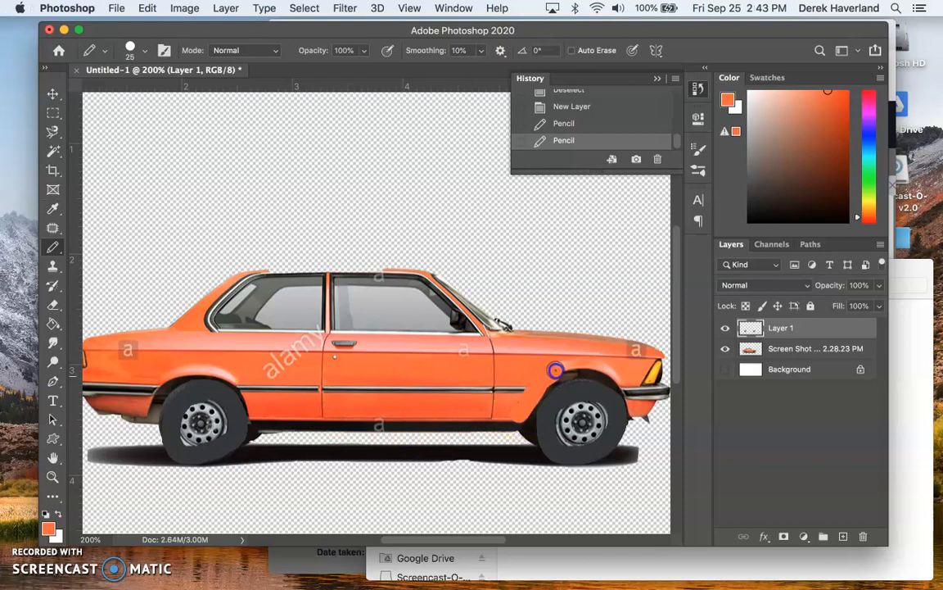
drag(593, 362, 626, 387)
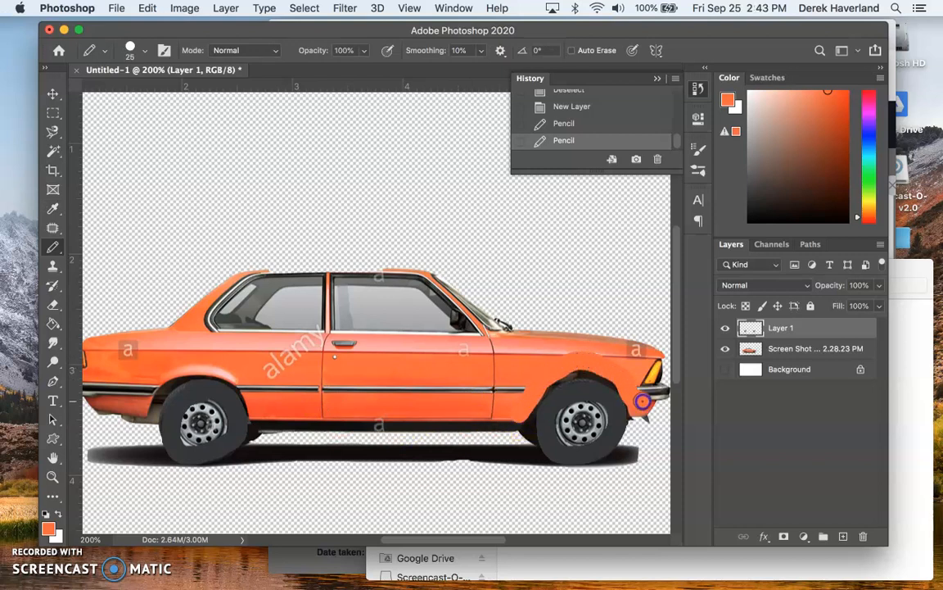
mouse_move(628, 351)
mouse_down()
mouse_move(532, 342)
mouse_move(485, 348)
mouse_move(474, 324)
mouse_up()
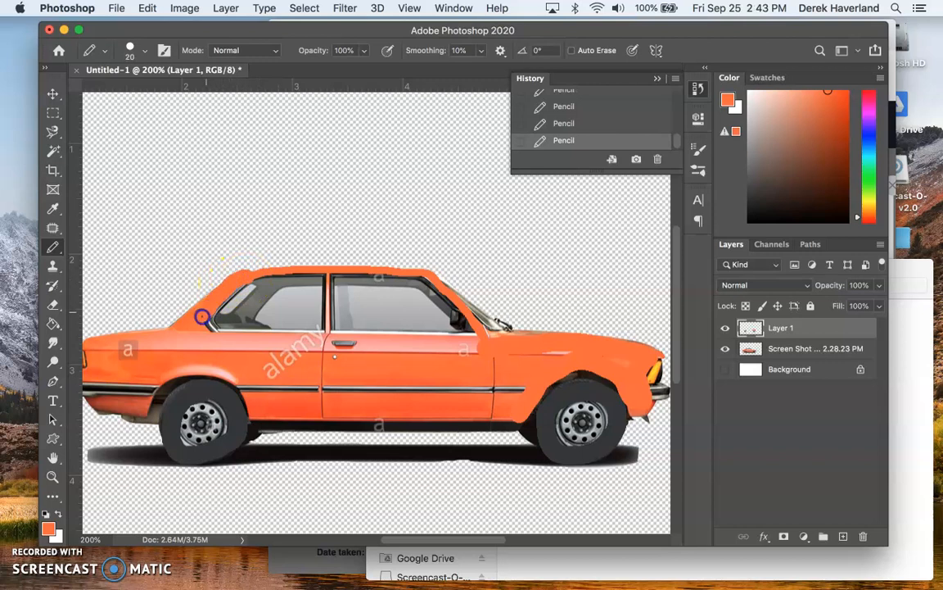
mouse_move(117, 354)
mouse_down()
mouse_move(151, 341)
mouse_move(121, 342)
mouse_up()
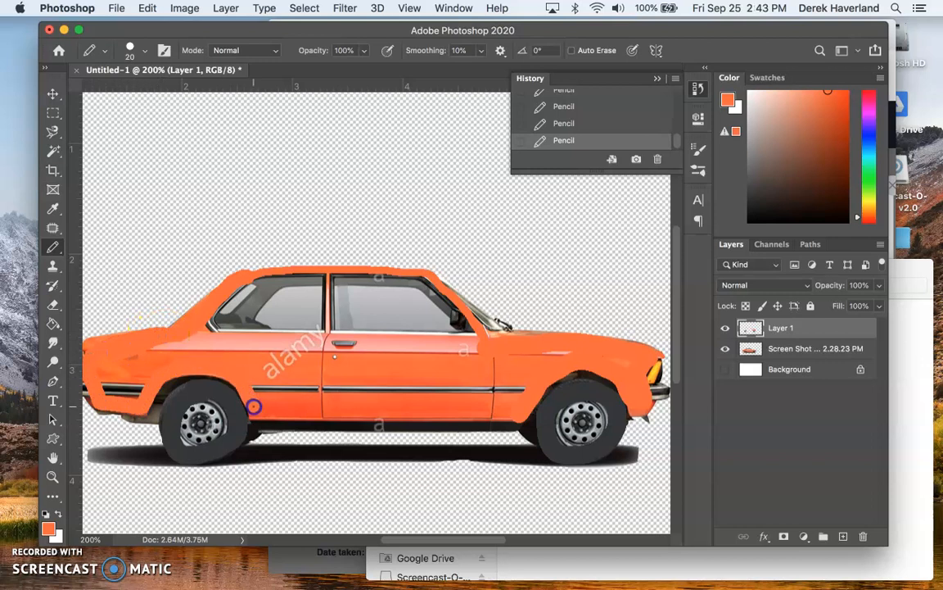
drag(261, 415, 519, 415)
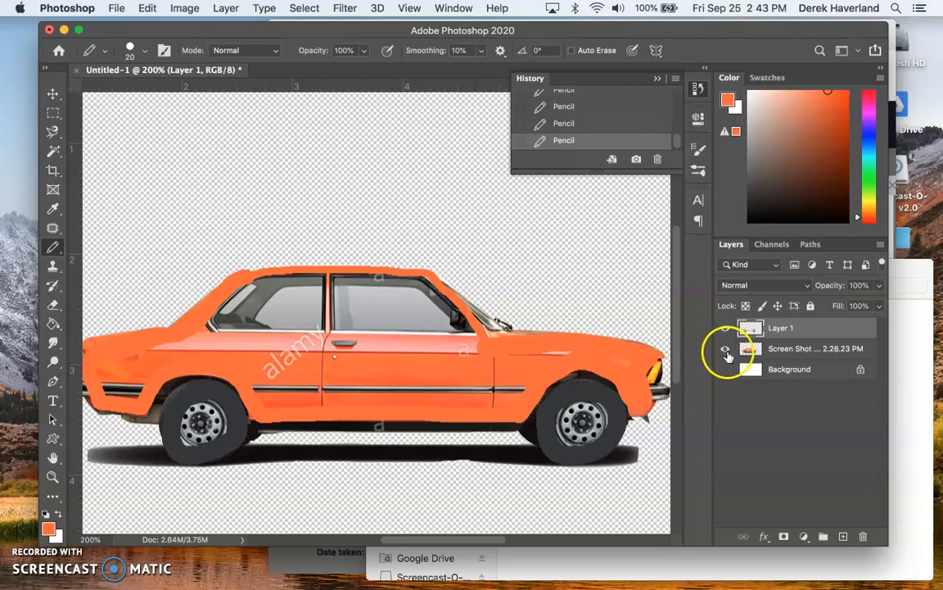
Hide the car image layer and fill the front fender and hood area in orange with a 45 px Pencil.
click(726, 352)
drag(626, 363, 610, 360)
key(])
key(])
key(])
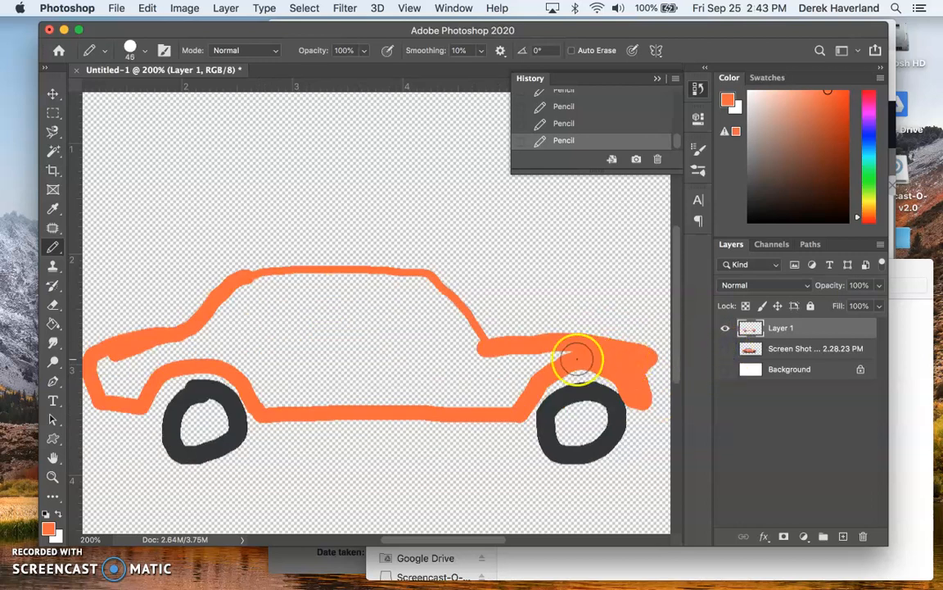
mouse_move(558, 358)
mouse_down()
mouse_move(519, 361)
mouse_move(490, 346)
mouse_move(472, 354)
mouse_move(515, 382)
mouse_up()
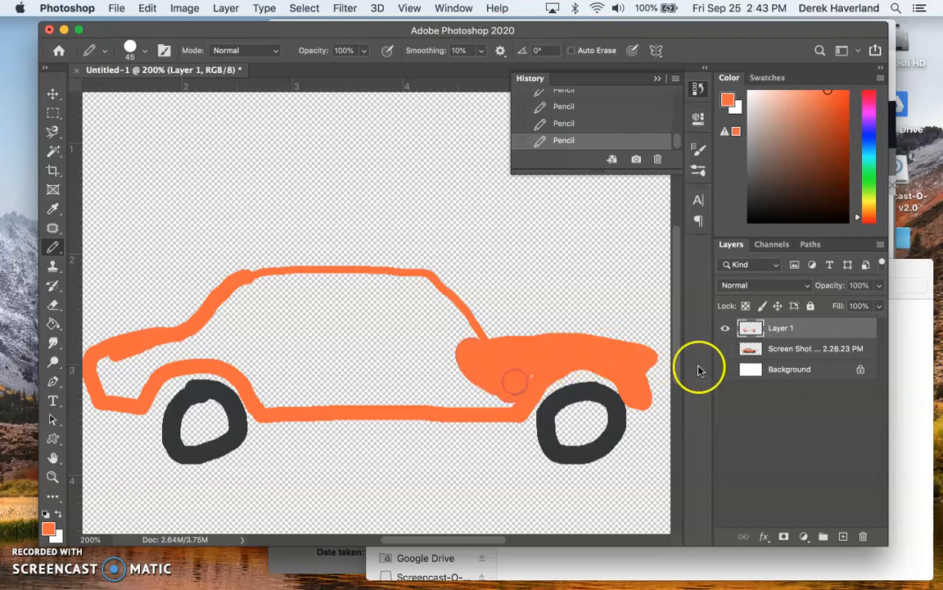
Show the car image layer, paint an orange 40 px band beneath the windows and trace the pillar between them at 15 px.
click(725, 350)
mouse_move(465, 346)
mouse_down()
mouse_move(290, 358)
mouse_move(207, 343)
mouse_move(362, 347)
mouse_up()
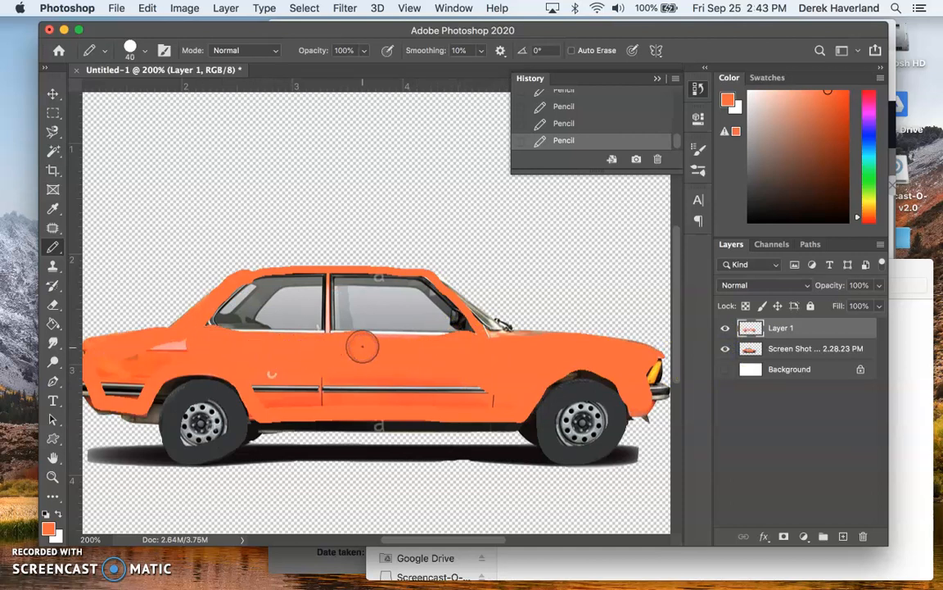
key(bracketleft)
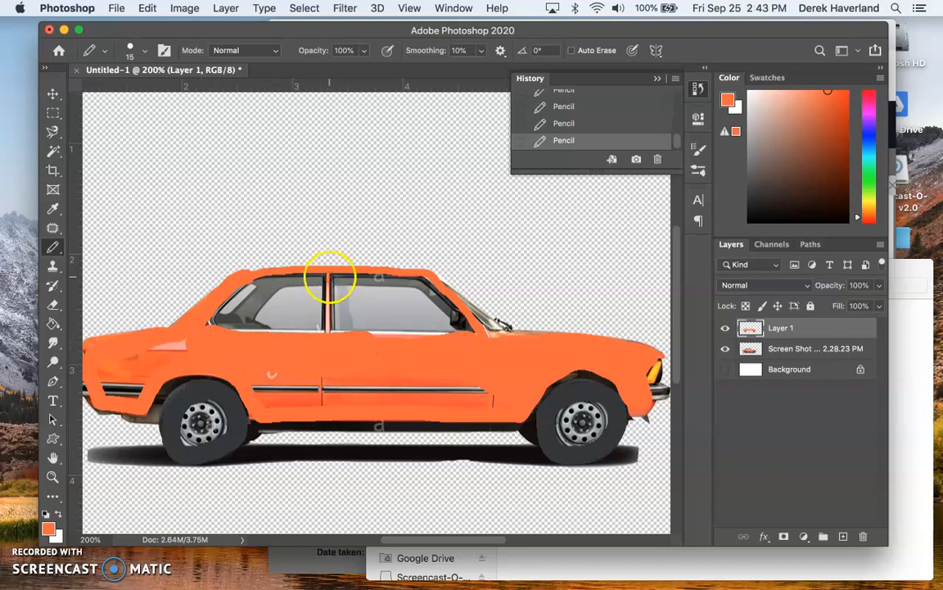
Hide the car image layer and fill the remaining rear and lower door areas of the body with orange Pencil strokes.
click(725, 348)
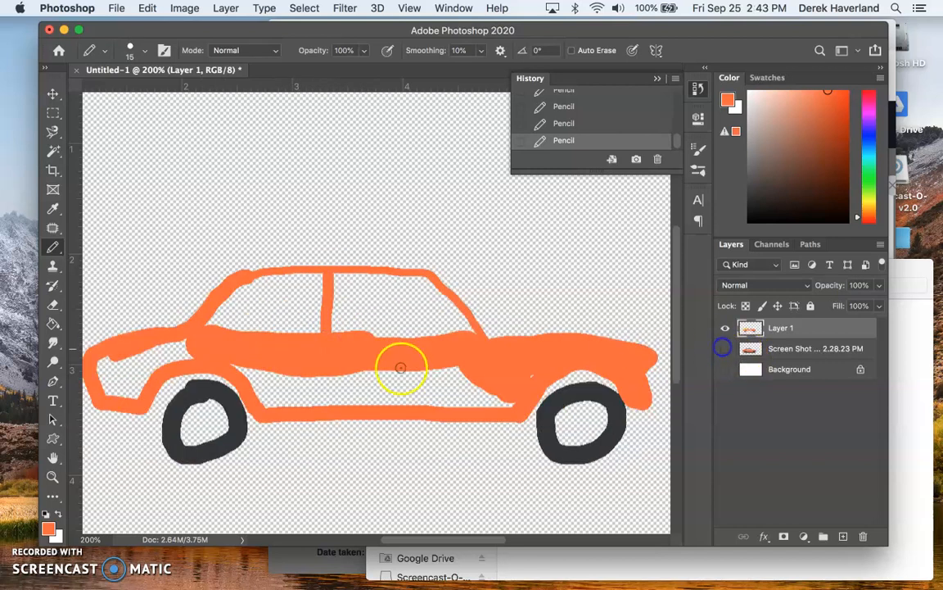
drag(161, 361, 134, 395)
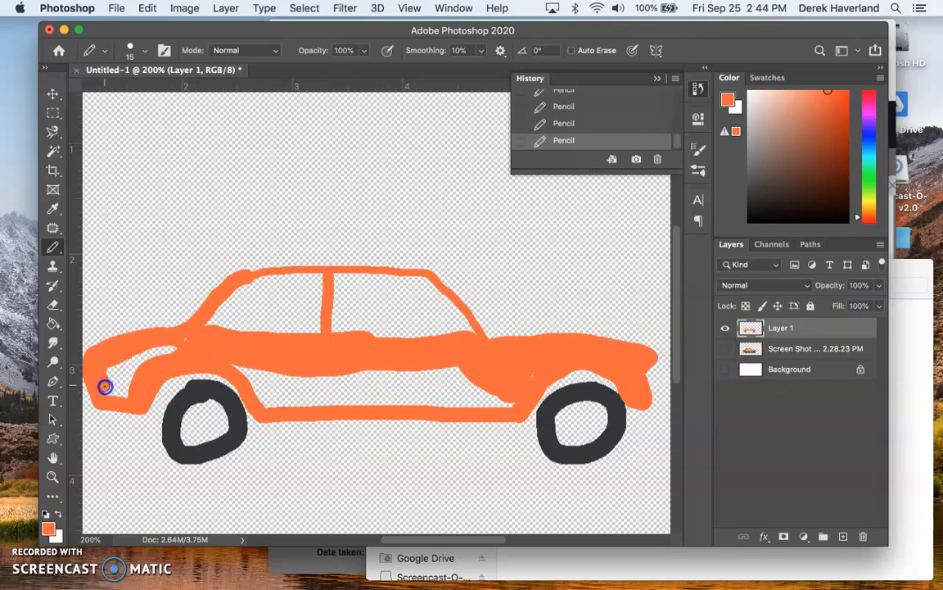
drag(158, 346, 116, 380)
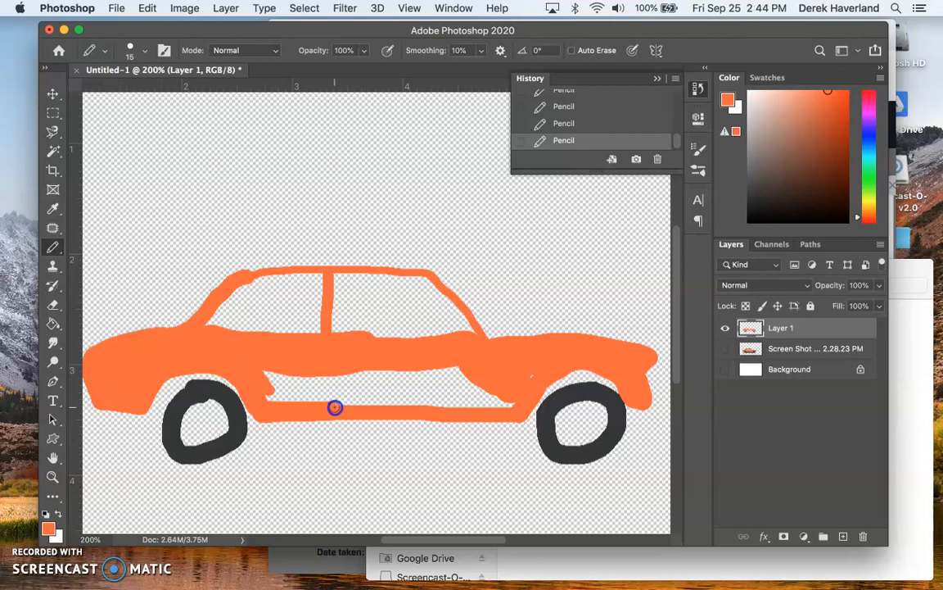
mouse_move(334, 406)
mouse_down()
mouse_move(269, 395)
mouse_move(485, 403)
mouse_move(521, 382)
mouse_move(511, 374)
mouse_move(470, 383)
mouse_move(306, 372)
mouse_up()
key(super+minus)
key(super+minus)
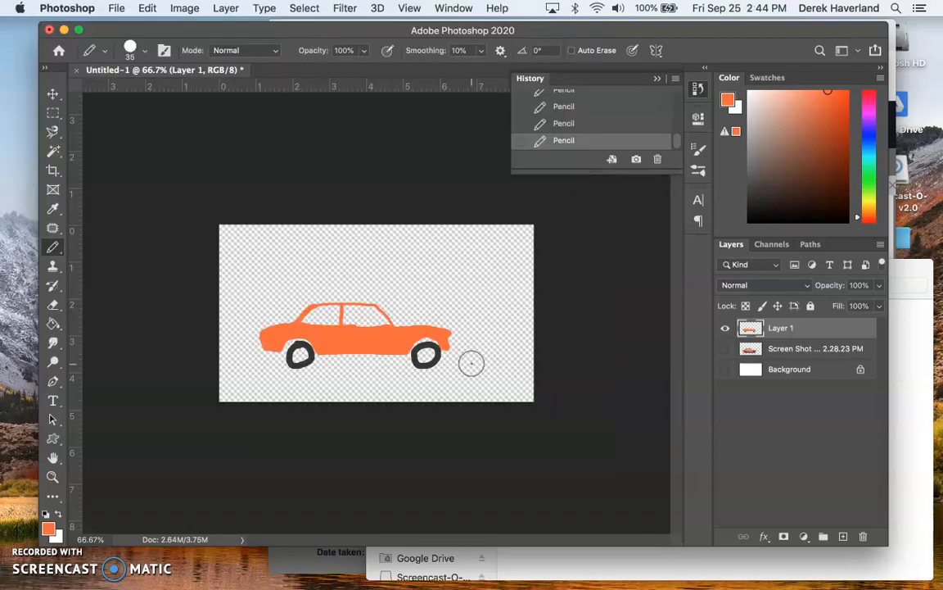